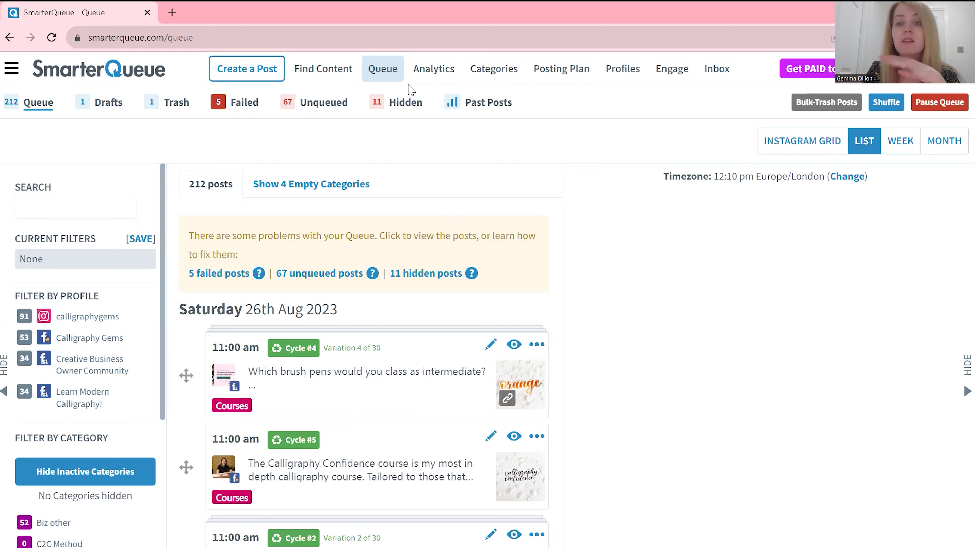
Step: Create a Workshops-category post for the Calligraphy Gems Facebook and Instagram profiles
{"action": "left_click", "coordinate": [243, 71]}
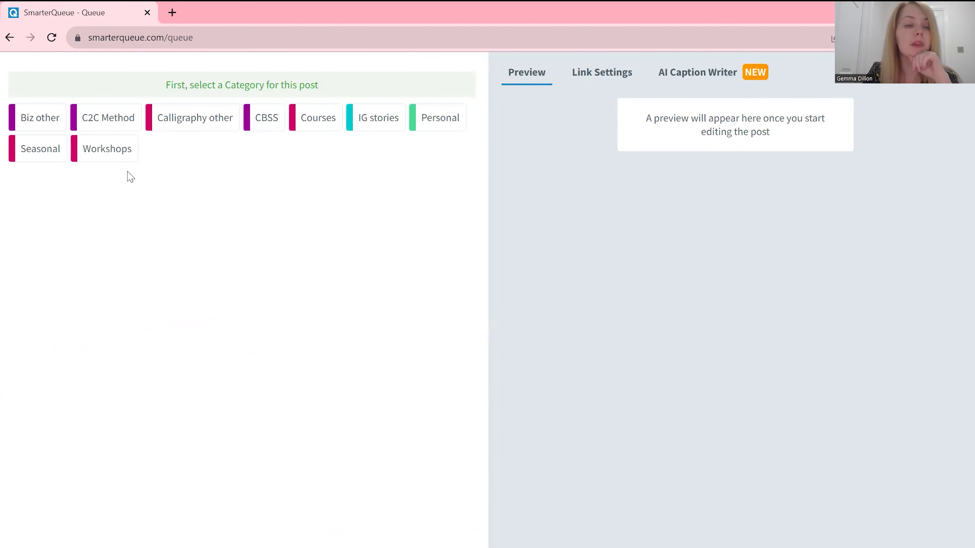
{"action": "left_click", "coordinate": [112, 158]}
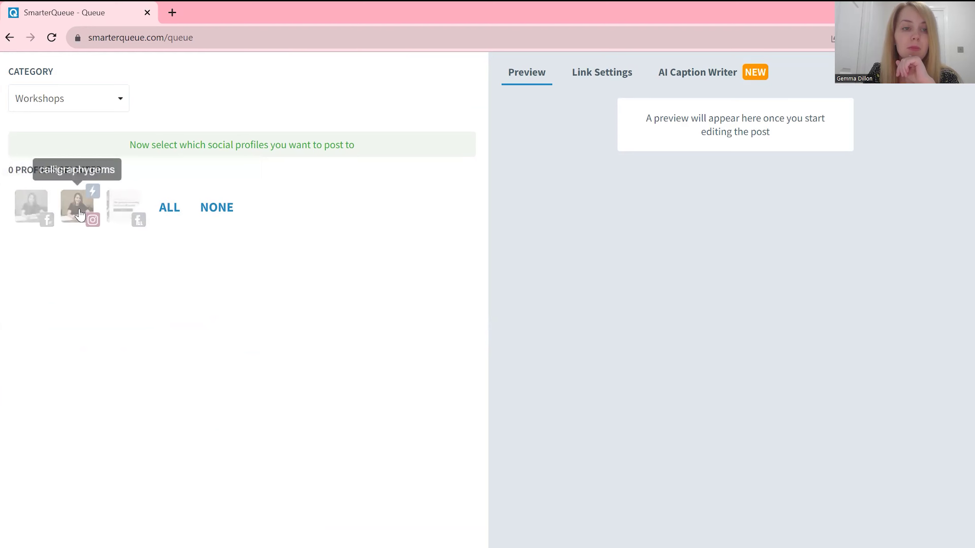
{"action": "left_click", "coordinate": [16, 205]}
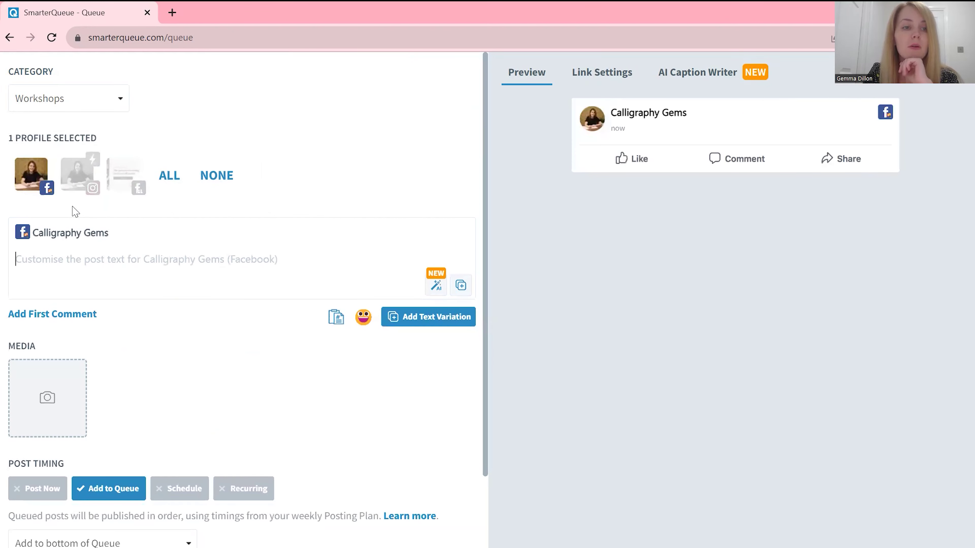
{"action": "left_click", "coordinate": [77, 179]}
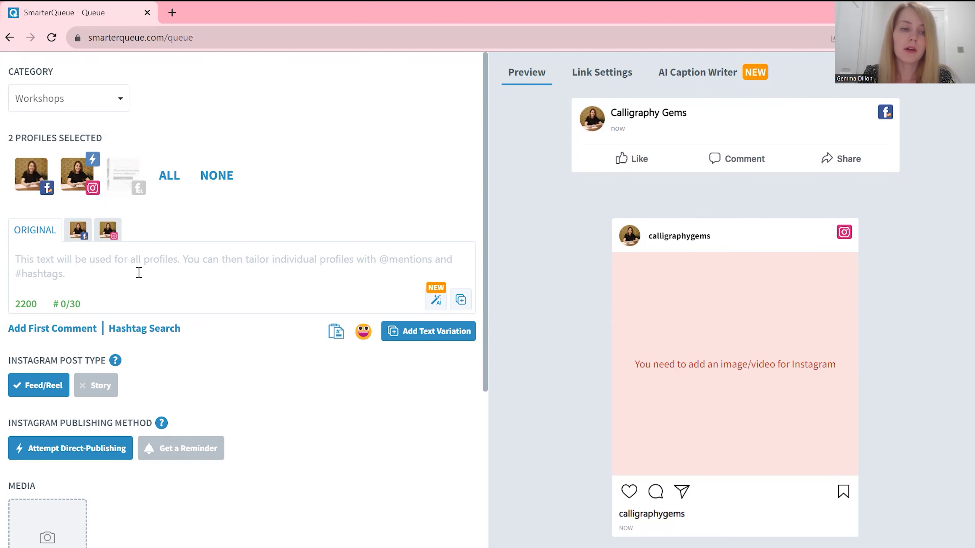
Step: Type 'Check out my upcoming workshop schedule and learn calligraphy with me in just 2 hours!' into the Original caption
{"action": "left_click", "coordinate": [139, 272]}
{"action": "type", "text": "Come"}
{"action": "key", "text": "ctrl+a"}
{"action": "type", "text": "Ch"}
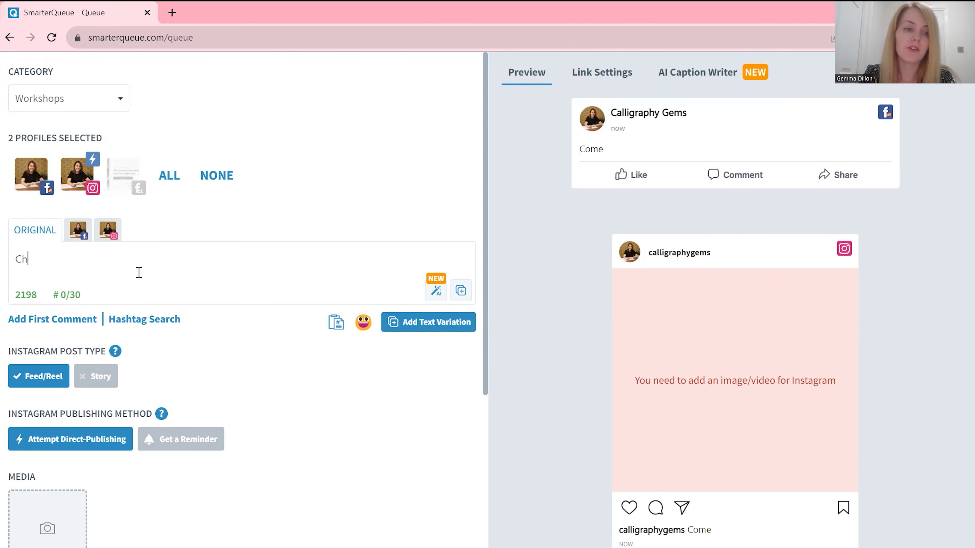
{"action": "type", "text": "eck out my upco"}
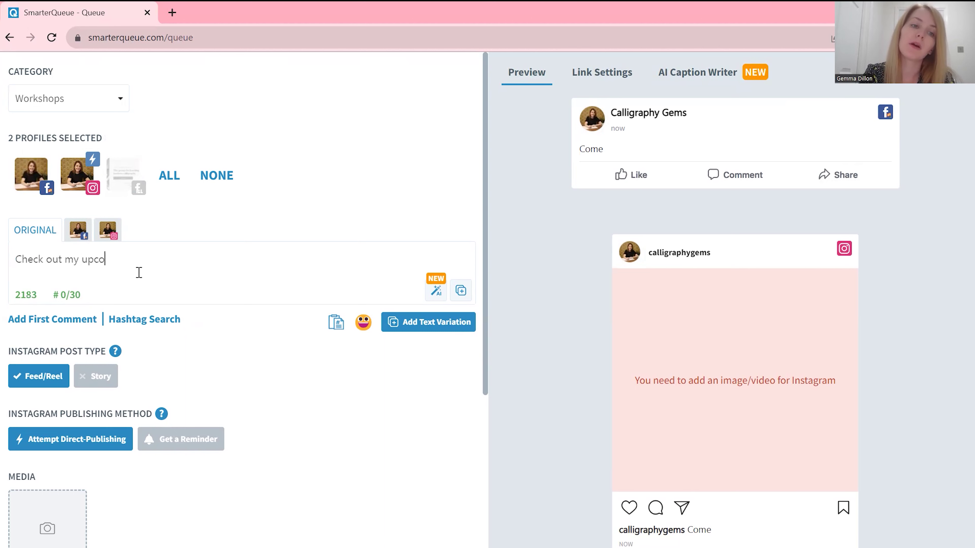
{"action": "type", "text": "ming"}
{"action": "key", "text": "BackSpace"}
{"action": "type", "text": "ng wo"}
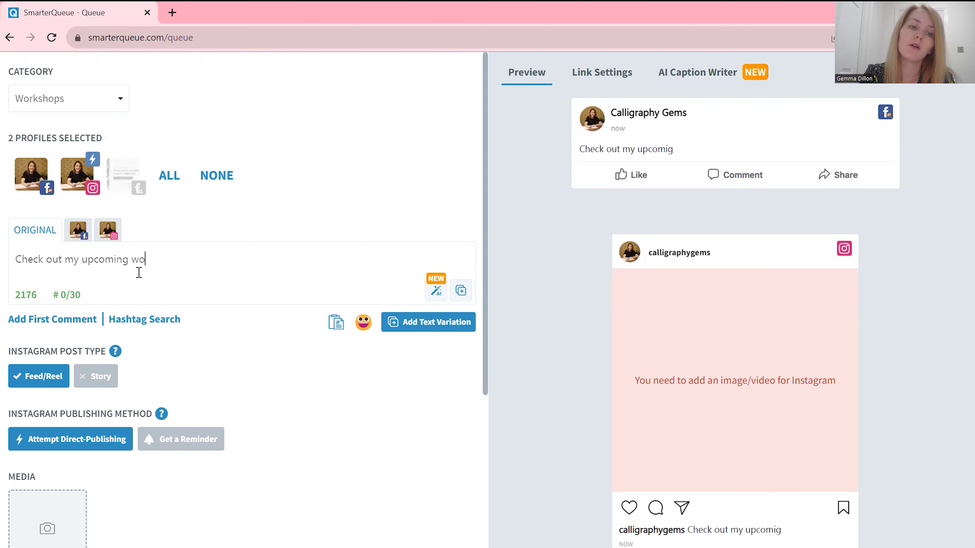
{"action": "type", "text": "rkshop sce"}
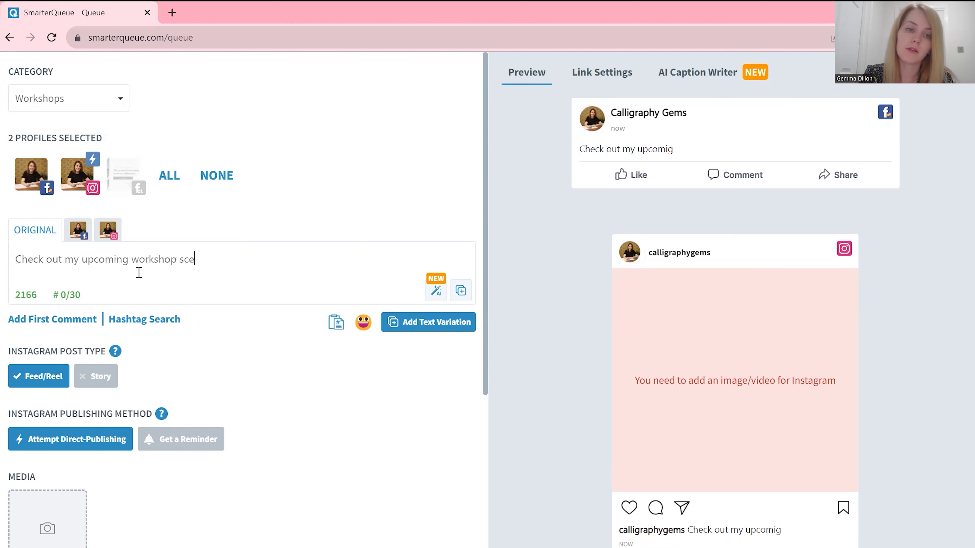
{"action": "key", "text": "BackSpace"}
{"action": "type", "text": "hedule and l"}
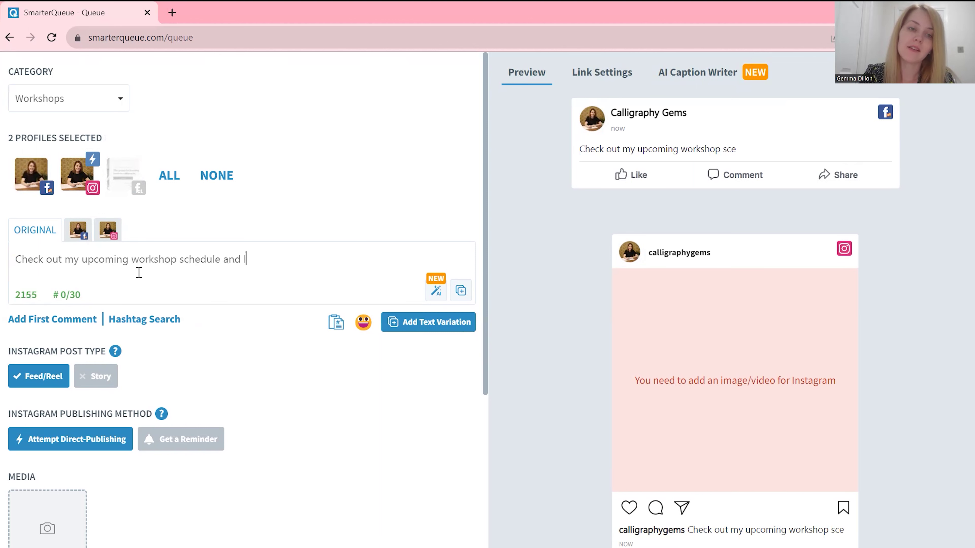
{"action": "type", "text": "earn calligraphy wi"}
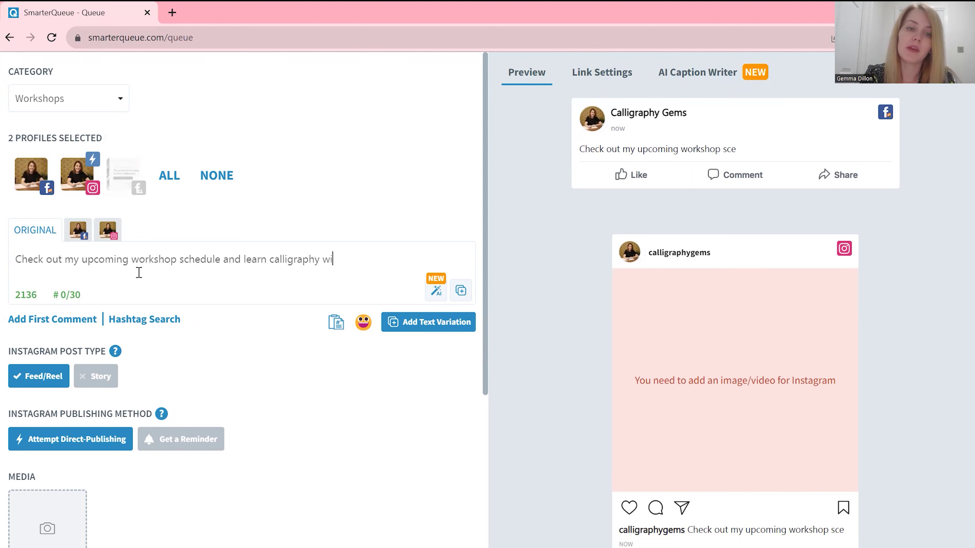
{"action": "type", "text": "th me in"}
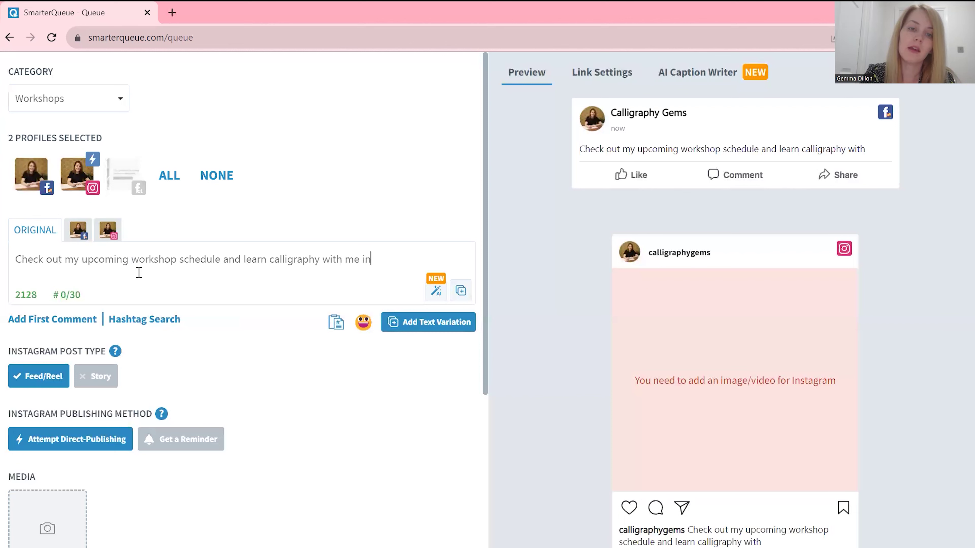
{"action": "type", "text": " just 2 hours!"}
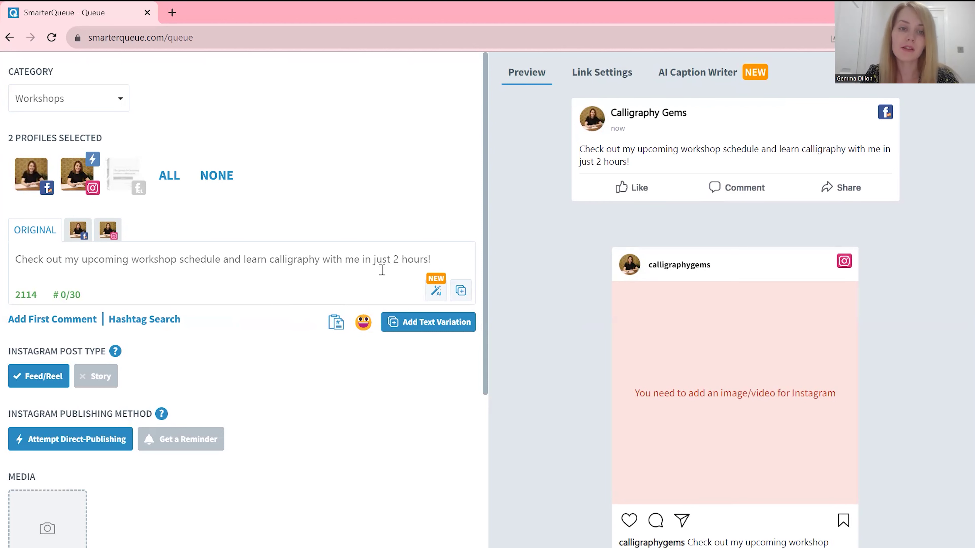
Step: Upload the seven workshop JPG photos to the post
{"action": "left_click", "coordinate": [54, 530]}
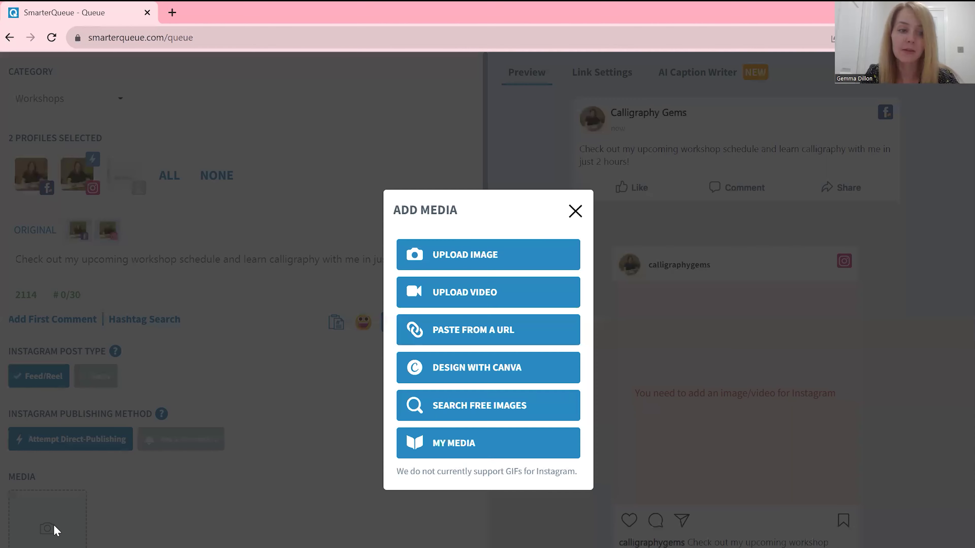
{"action": "left_click", "coordinate": [479, 253]}
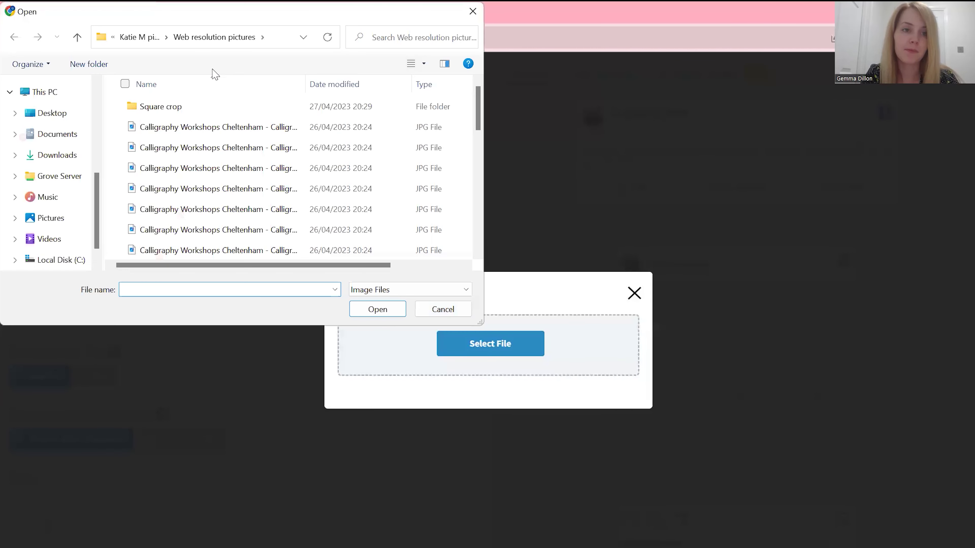
{"action": "left_click", "coordinate": [259, 129]}
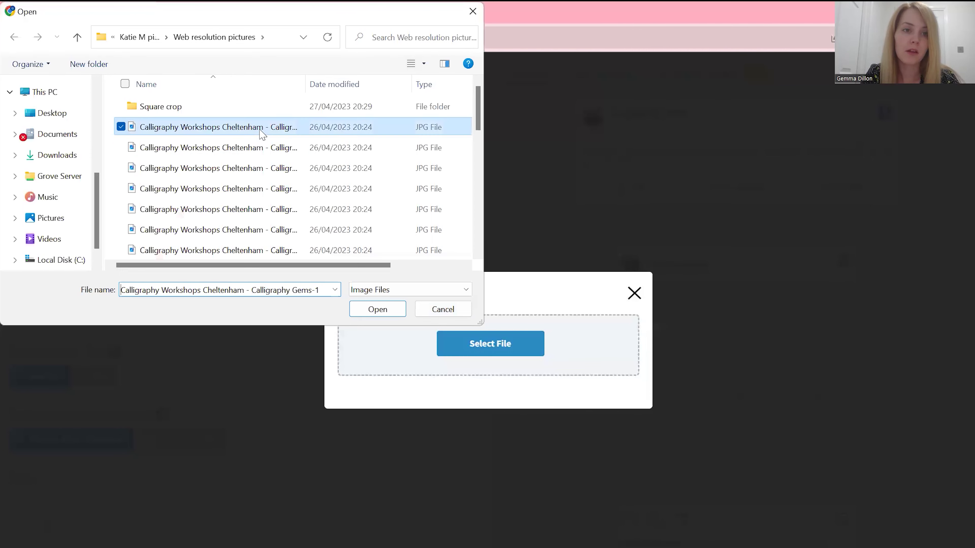
{"action": "scroll", "coordinate": [259, 130], "scroll_direction": "down", "scroll_amount": 1}
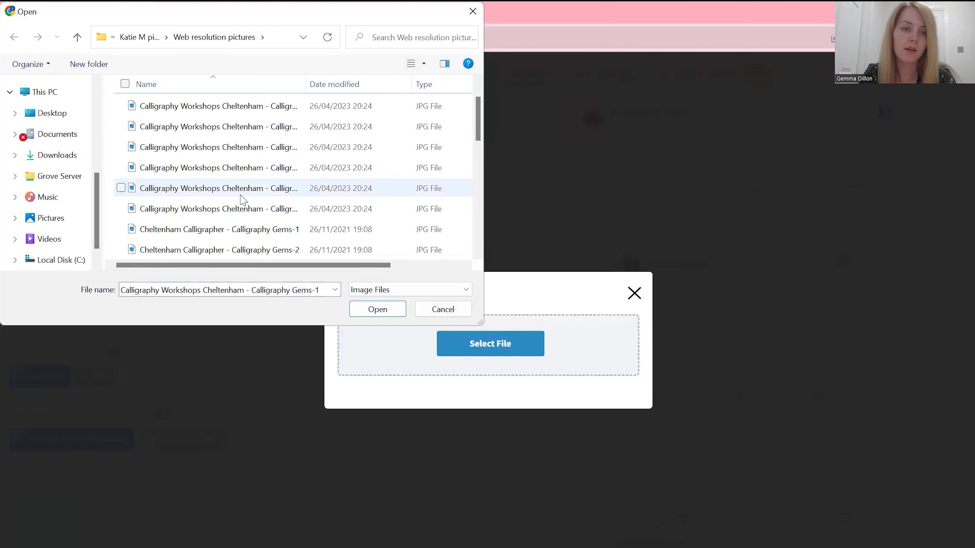
{"action": "left_click", "coordinate": [244, 210], "text": "shift"}
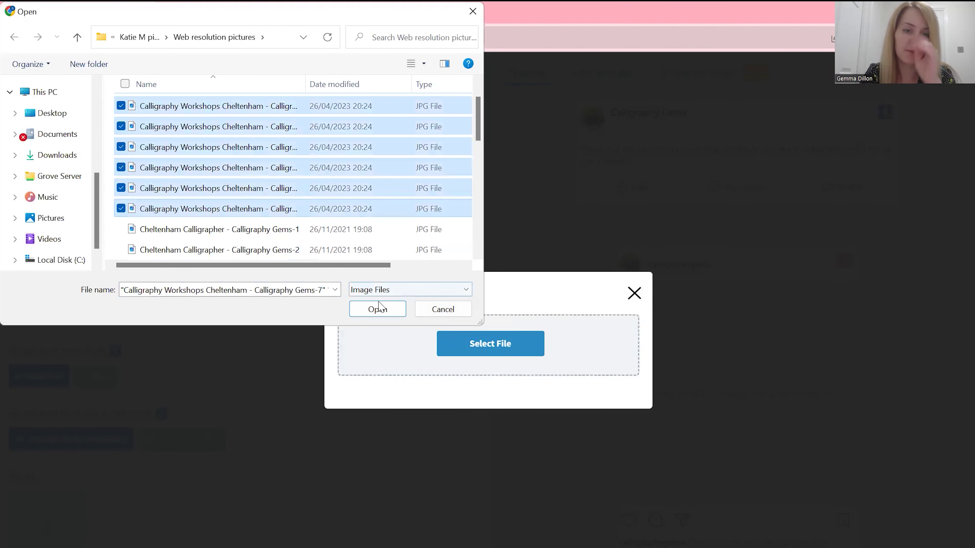
{"action": "left_click", "coordinate": [377, 309]}
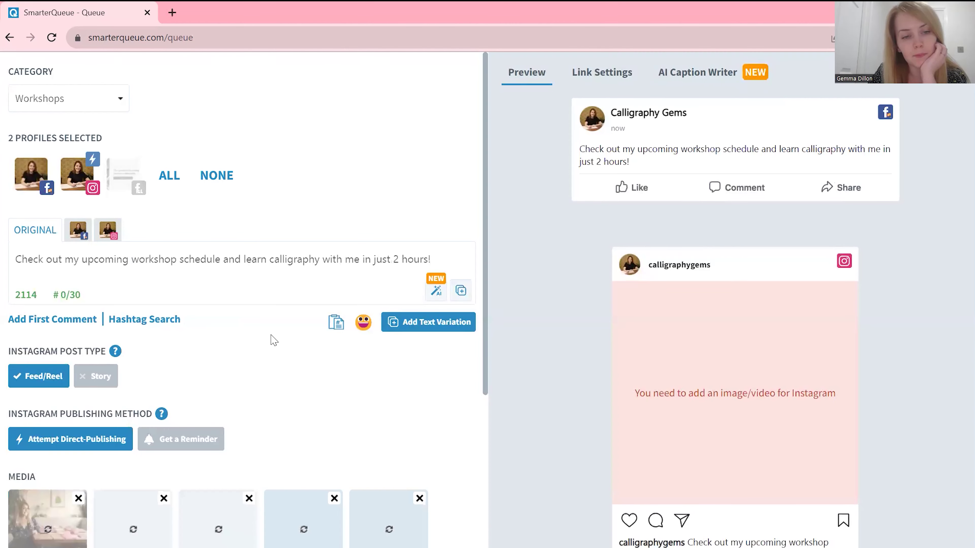
Step: Turn on Vary media so each publish uses a different photo
{"action": "scroll", "coordinate": [387, 375], "scroll_direction": "down", "scroll_amount": 2}
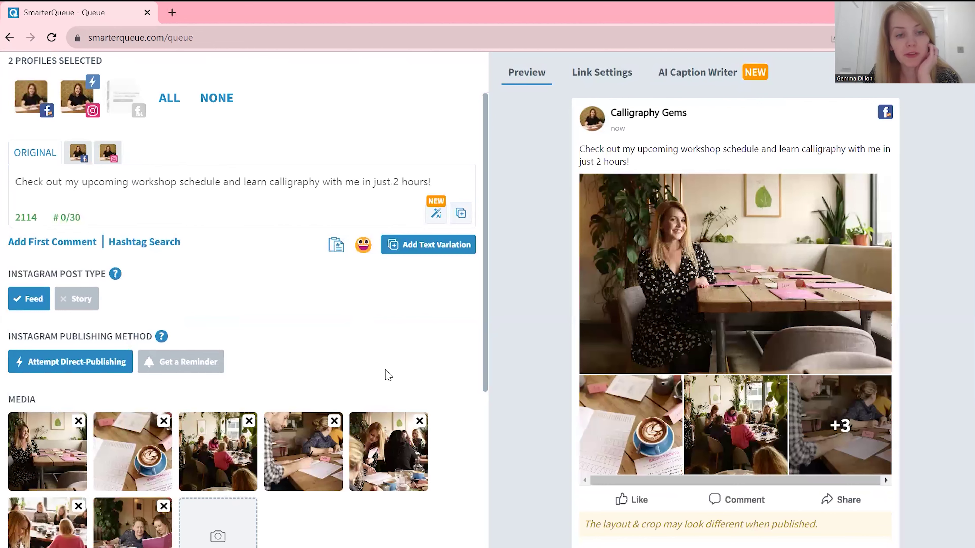
{"action": "scroll", "coordinate": [317, 454], "scroll_direction": "down", "scroll_amount": 3}
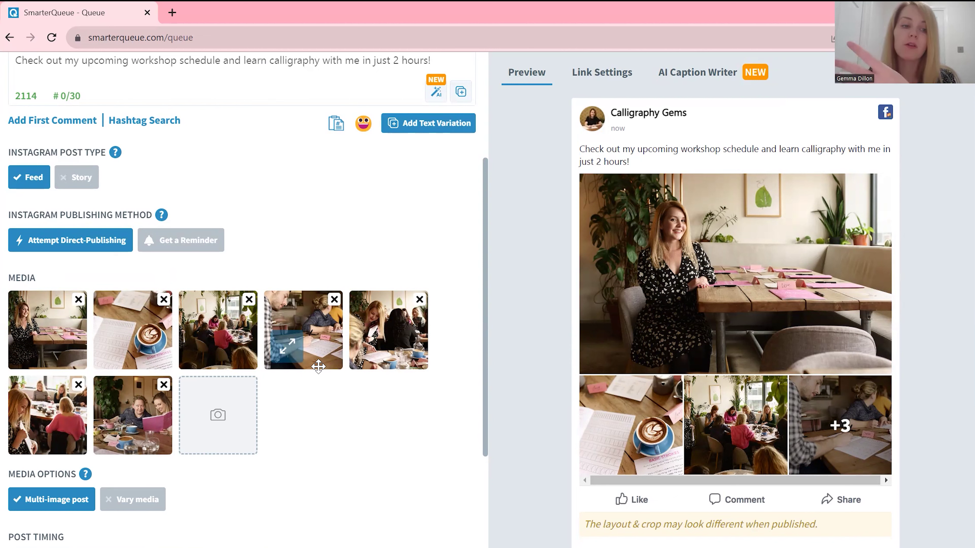
{"action": "left_click", "coordinate": [139, 502]}
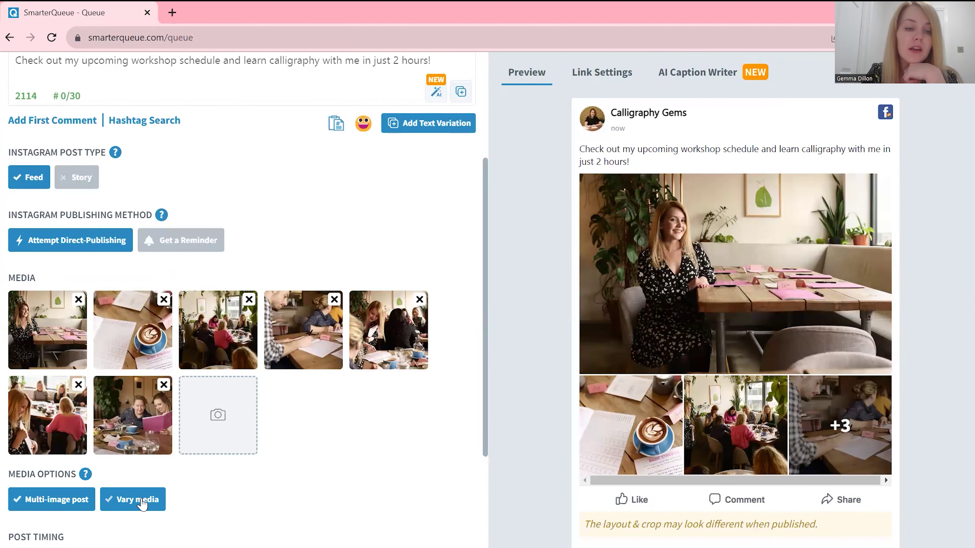
{"action": "scroll", "coordinate": [341, 465], "scroll_direction": "up", "scroll_amount": 5}
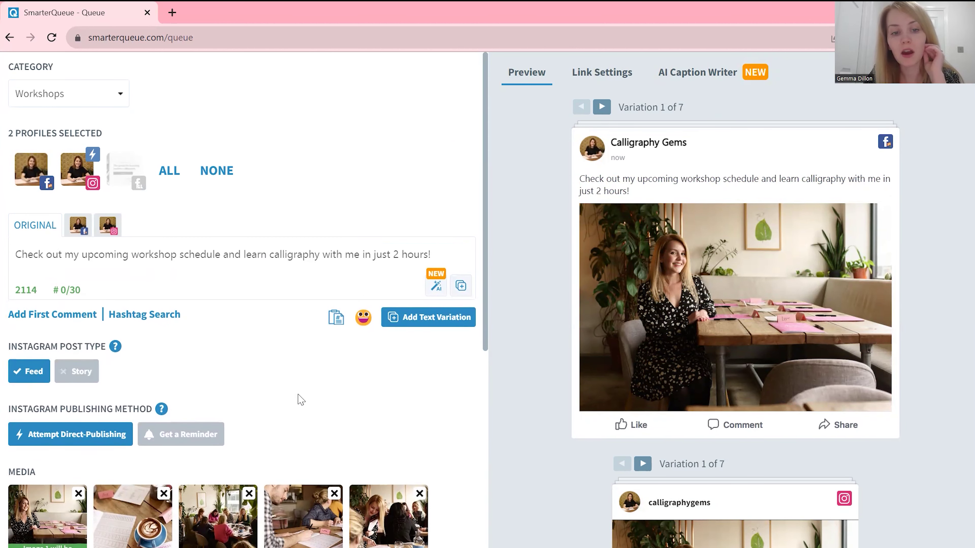
{"action": "scroll", "coordinate": [298, 398], "scroll_direction": "down", "scroll_amount": 3}
{"action": "scroll", "coordinate": [180, 486], "scroll_direction": "up", "scroll_amount": 3}
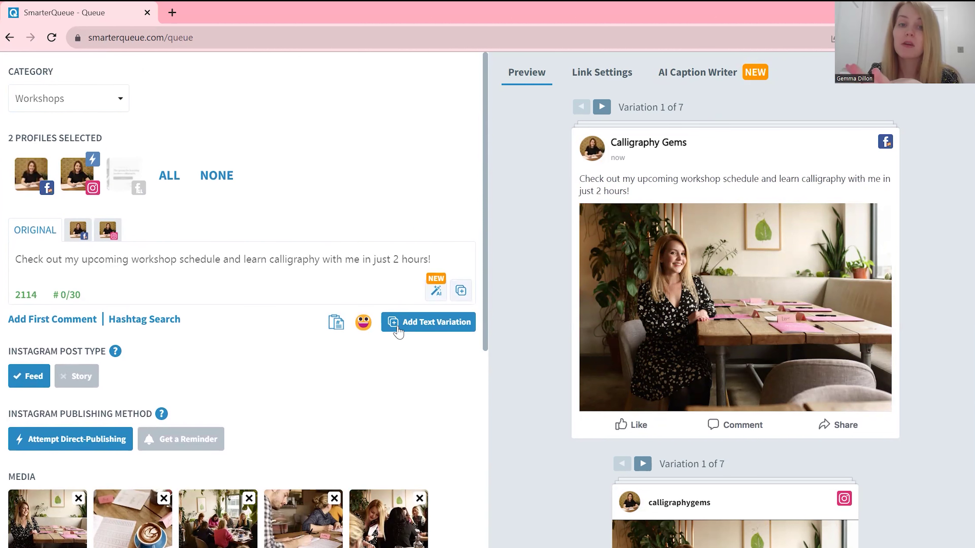
Step: Add Variation 2 reading 'Learn calligraphy with me in one of my upcoming classes and receive:'
{"action": "left_click", "coordinate": [398, 331]}
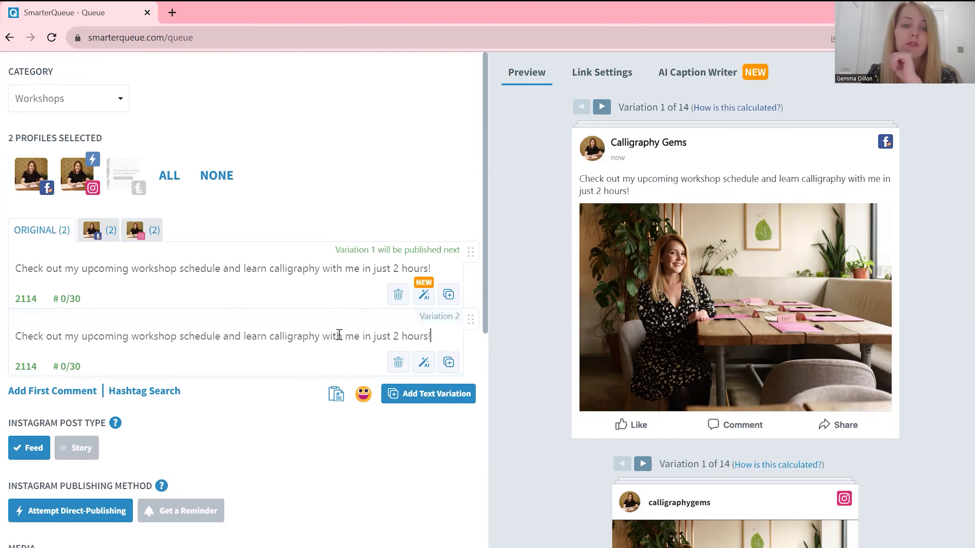
{"action": "double_click", "coordinate": [339, 336]}
{"action": "triple_click", "coordinate": [339, 336]}
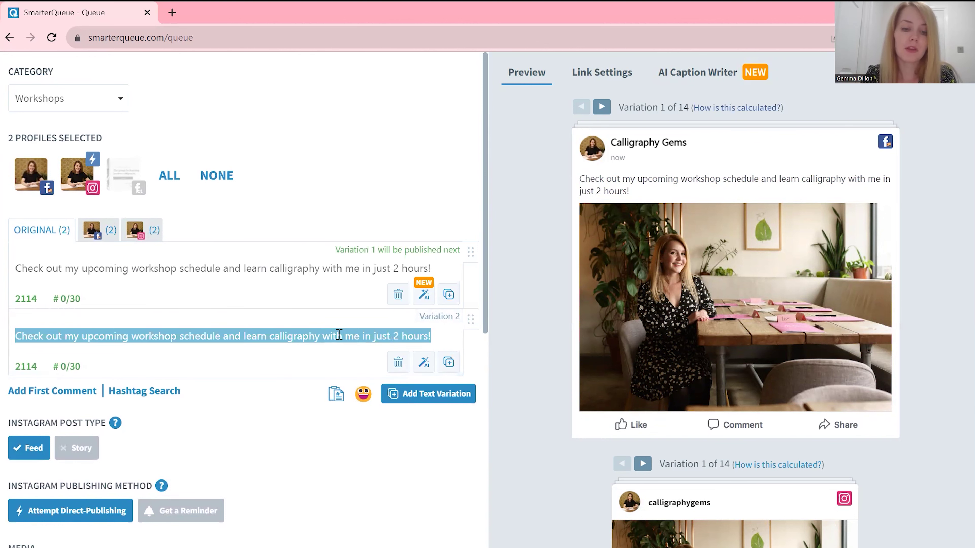
{"action": "type", "text": "Learn ca"}
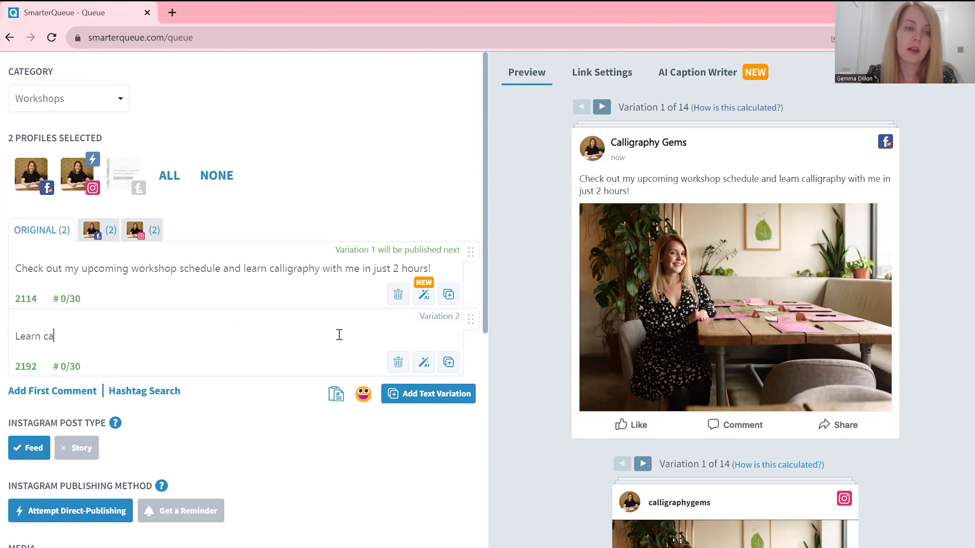
{"action": "type", "text": "lligraphy with "}
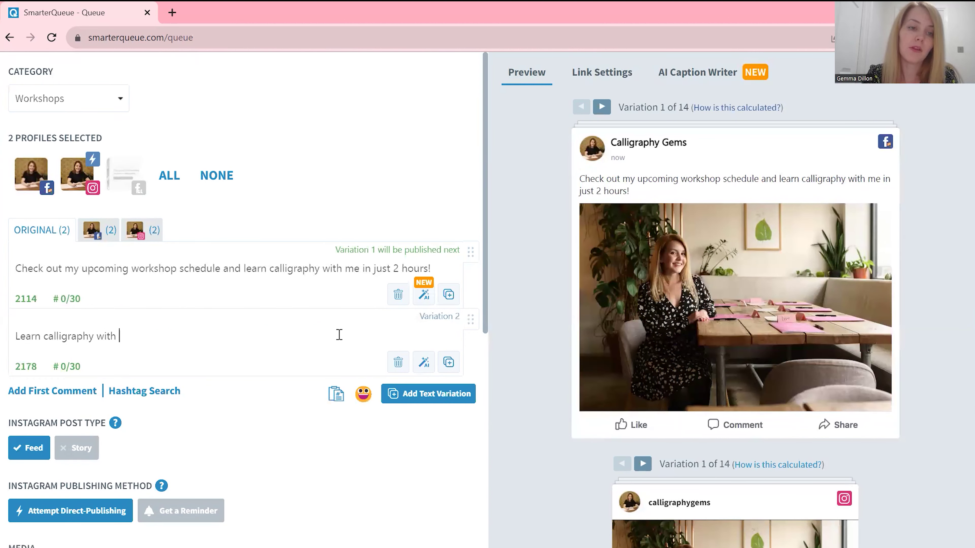
{"action": "type", "text": "me in one of "}
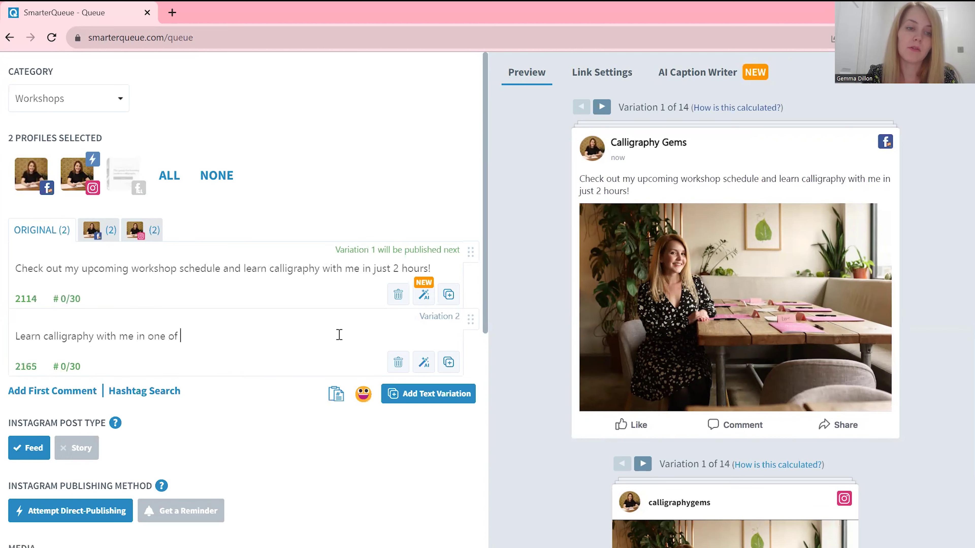
{"action": "type", "text": "my upcoming class"}
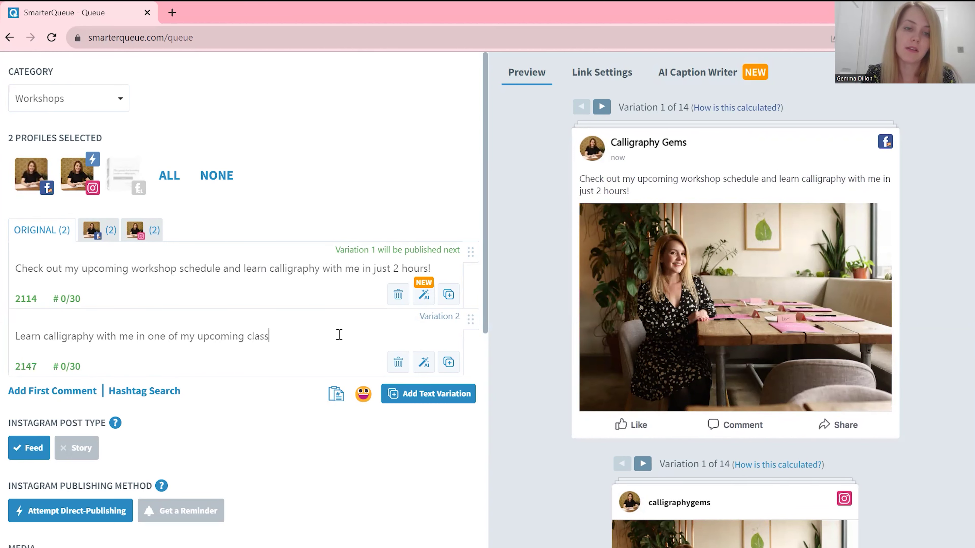
{"action": "type", "text": "es and rec"}
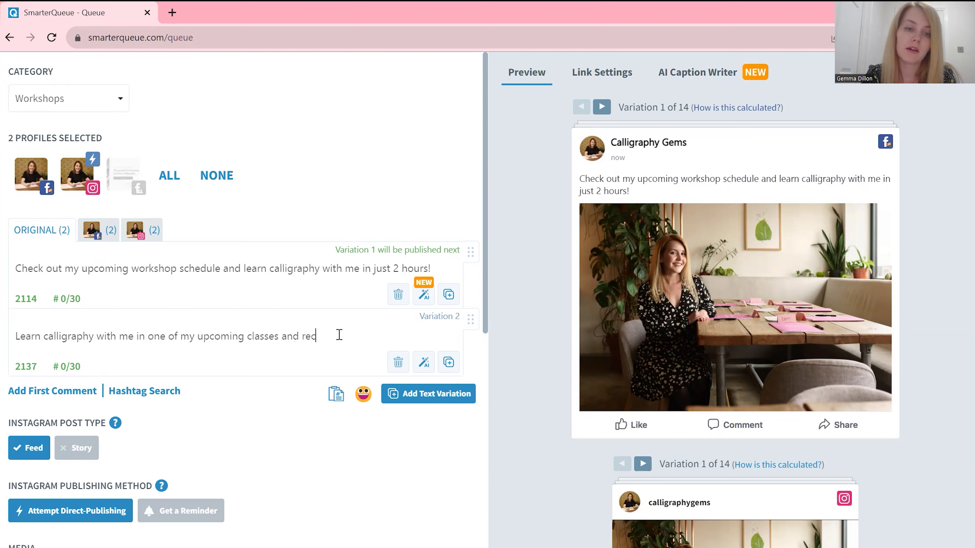
{"action": "type", "text": "eive:"}
Step: List bullets: '- A workbook', '- A brush pen', '- A coffee and cake', '2 fun hours to fill your weekend'
{"action": "key", "text": "Return"}
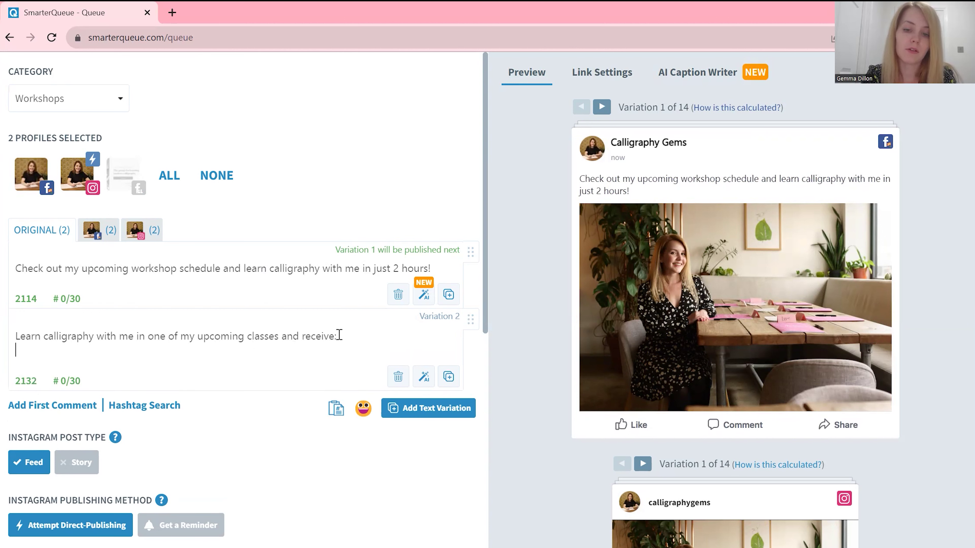
{"action": "type", "text": "- A workbook"}
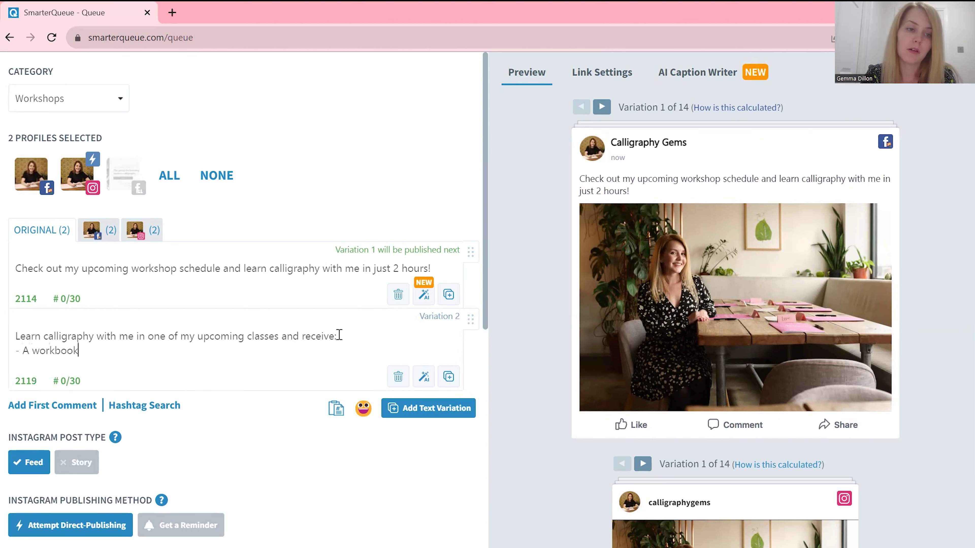
{"action": "key", "text": "Return"}
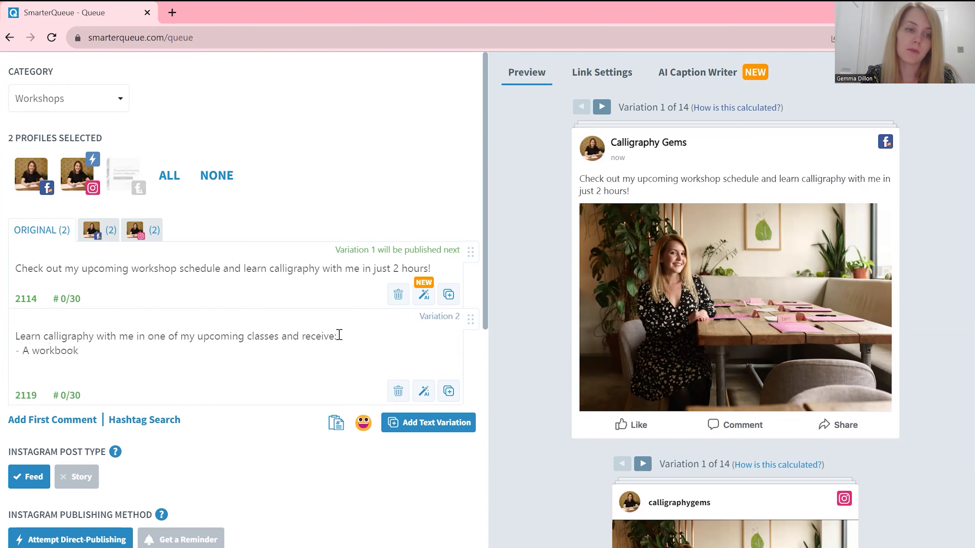
{"action": "type", "text": "- A br"}
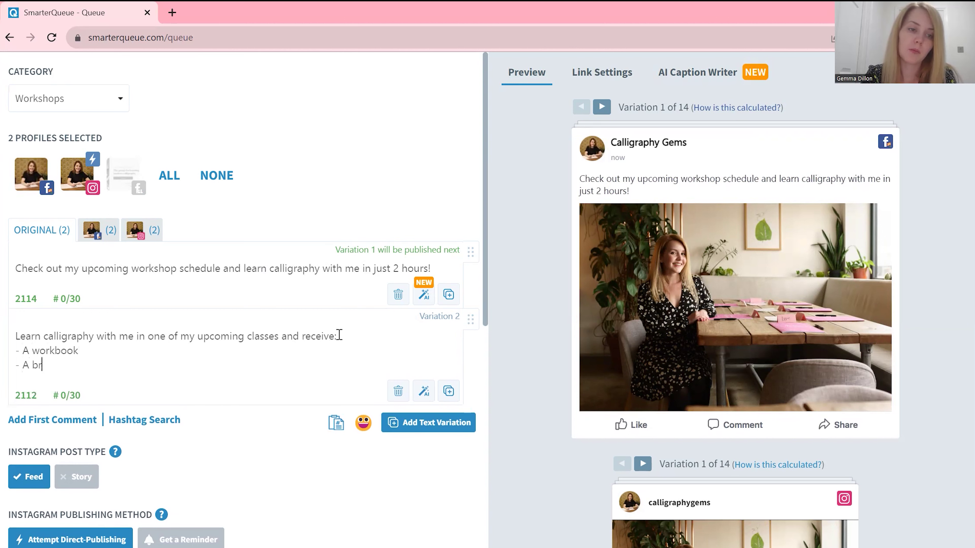
{"action": "type", "text": "ush pens"}
{"action": "key", "text": "Return"}
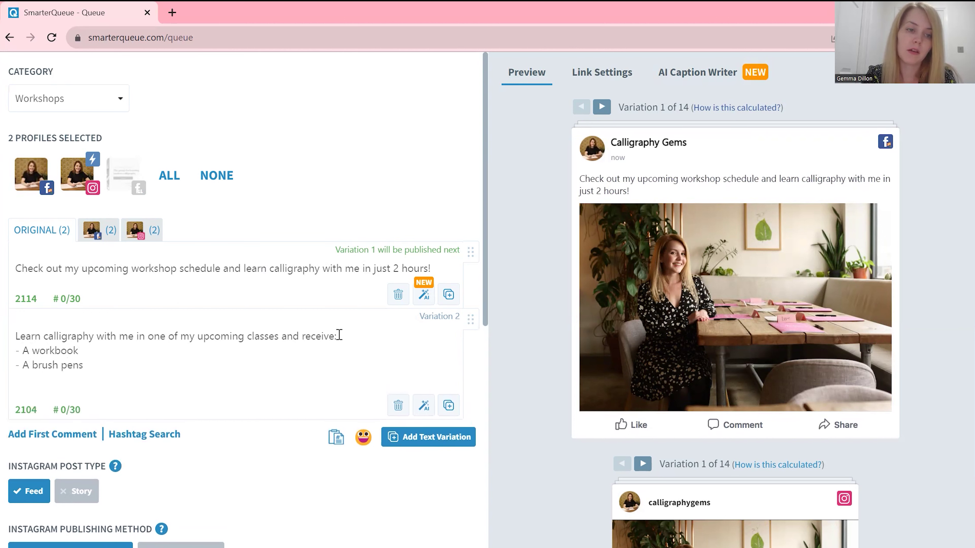
{"action": "key", "text": "BackSpace"}
{"action": "key", "text": "Return"}
{"action": "type", "text": "- A coffe"}
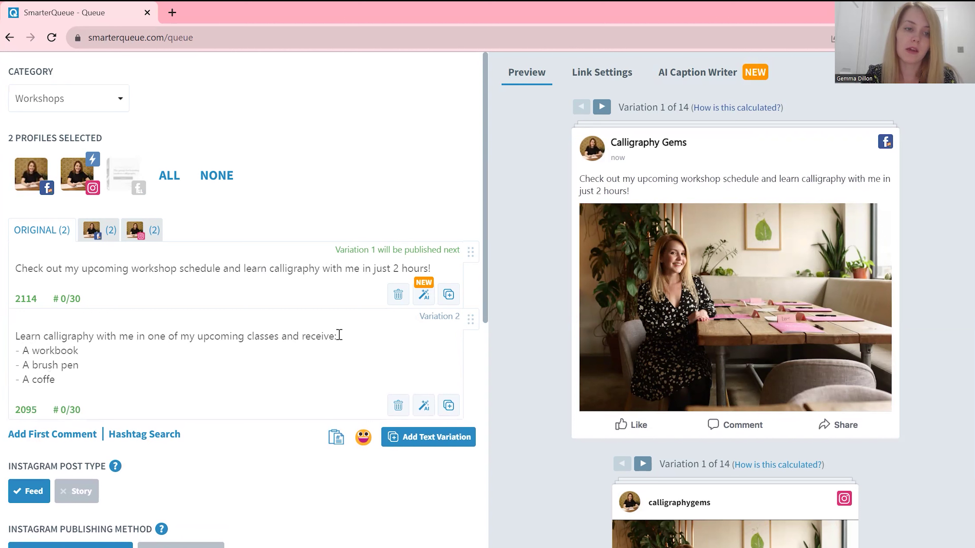
{"action": "type", "text": "e and cake"}
{"action": "key", "text": "Return"}
{"action": "type", "text": "-"}
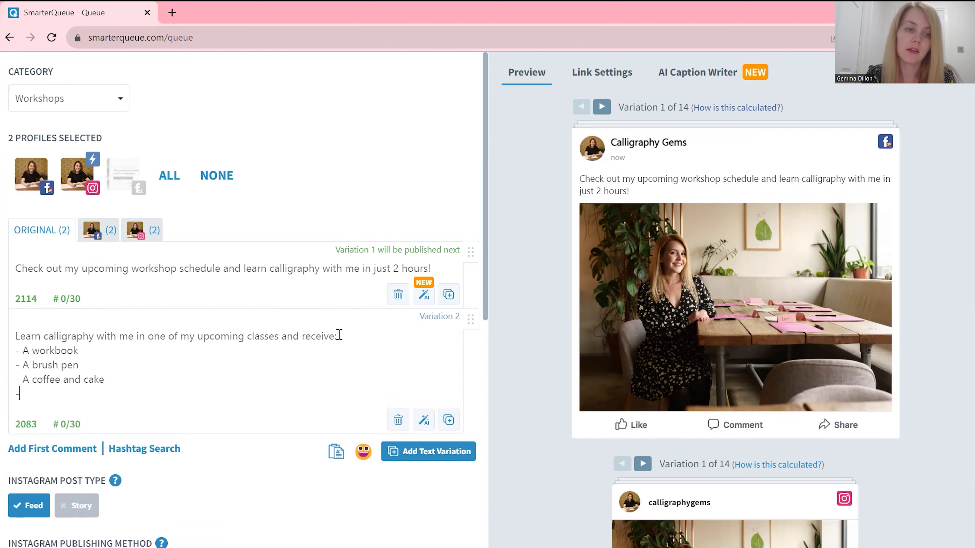
{"action": "type", "text": " \" hour"}
{"action": "key", "text": "BackSpace"}
{"action": "key", "text": "BackSpace"}
{"action": "key", "text": "BackSpace"}
{"action": "key", "text": "BackSpace"}
{"action": "key", "text": "BackSpace"}
{"action": "key", "text": "BackSpace"}
{"action": "type", "text": "2"}
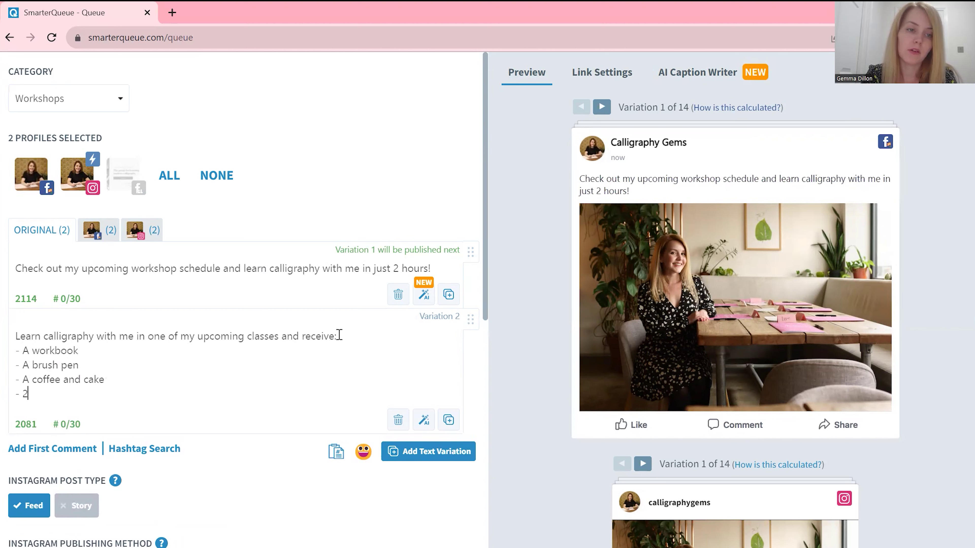
{"action": "type", "text": " fun hou"}
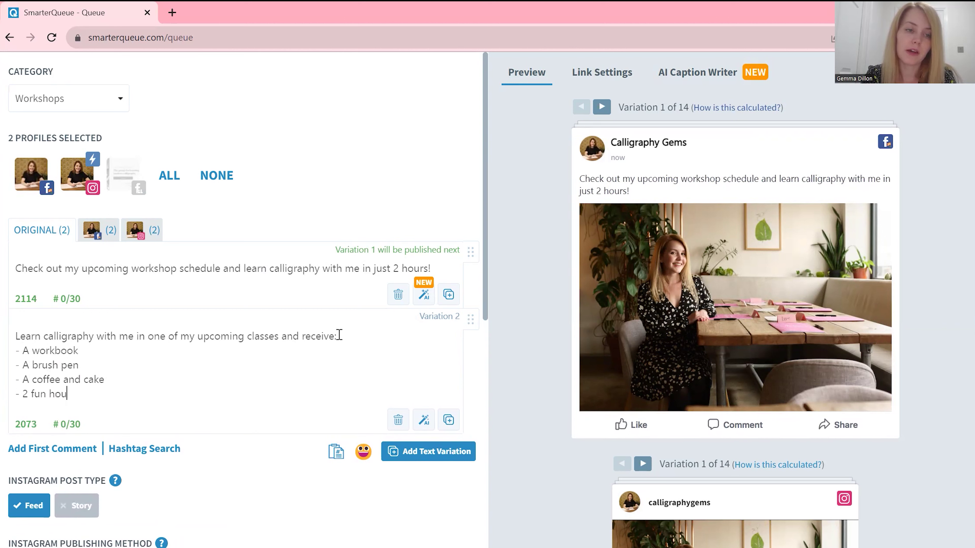
{"action": "type", "text": "rs to fill "}
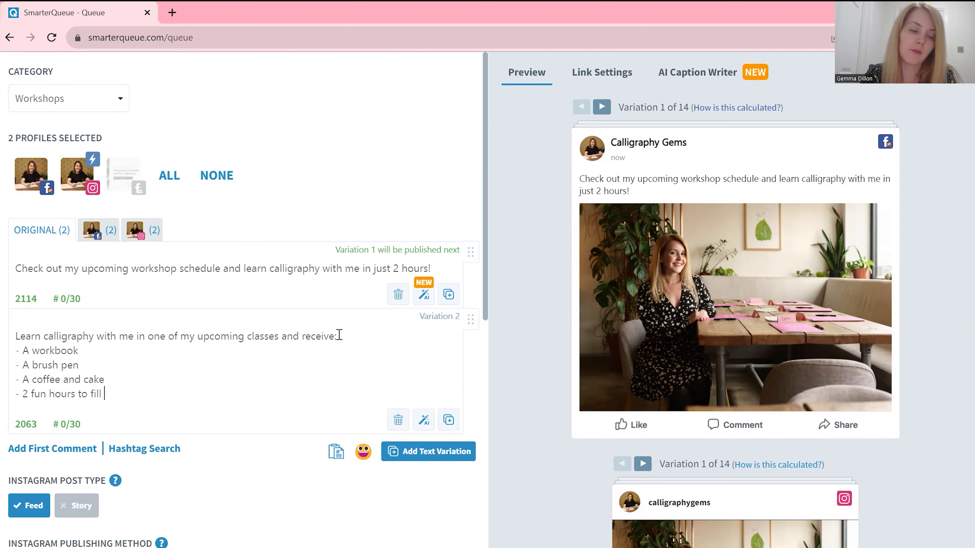
{"action": "type", "text": "your weekend"}
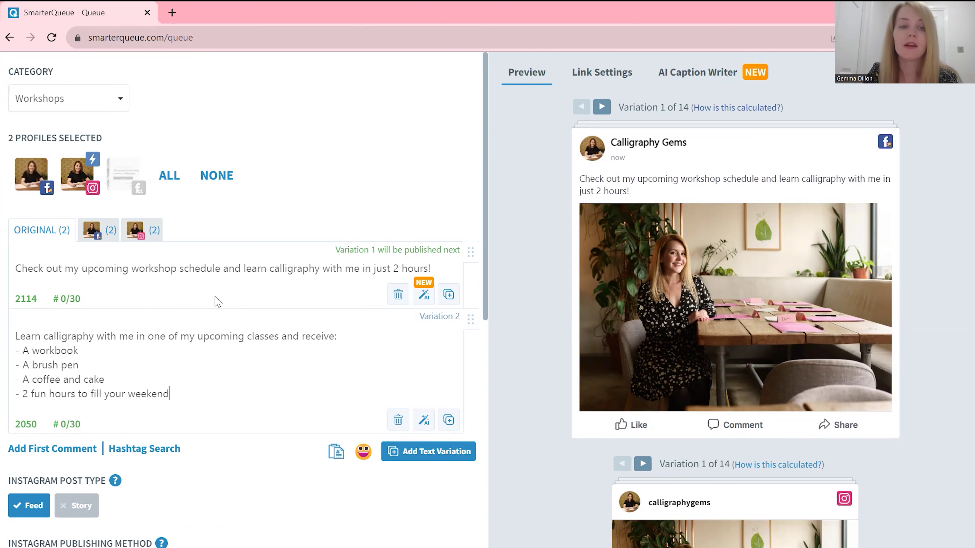
Step: Add Variation 3 with heading 'Reasons to learn calligraphy with me in my workshops'
{"action": "left_click", "coordinate": [428, 456]}
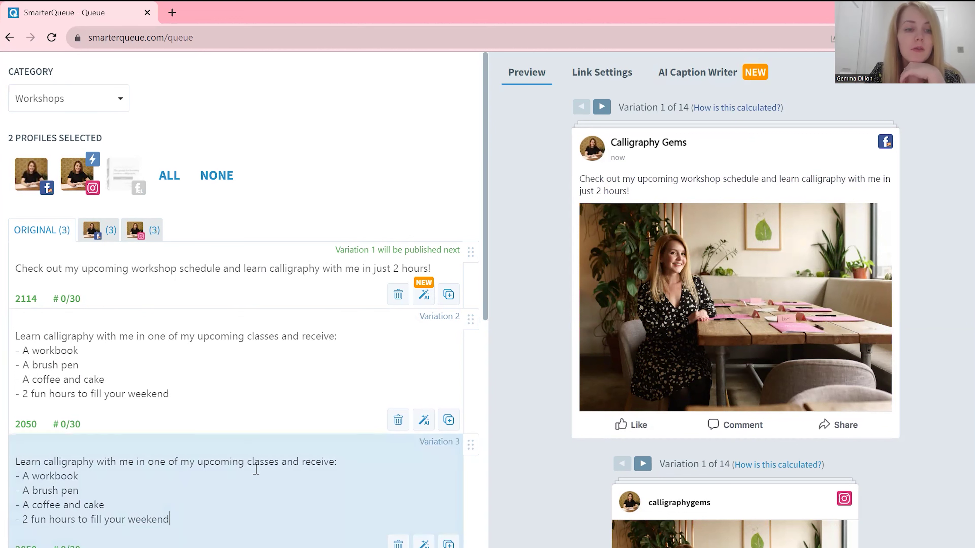
{"action": "left_click", "coordinate": [238, 491]}
{"action": "key", "text": "ctrl+a"}
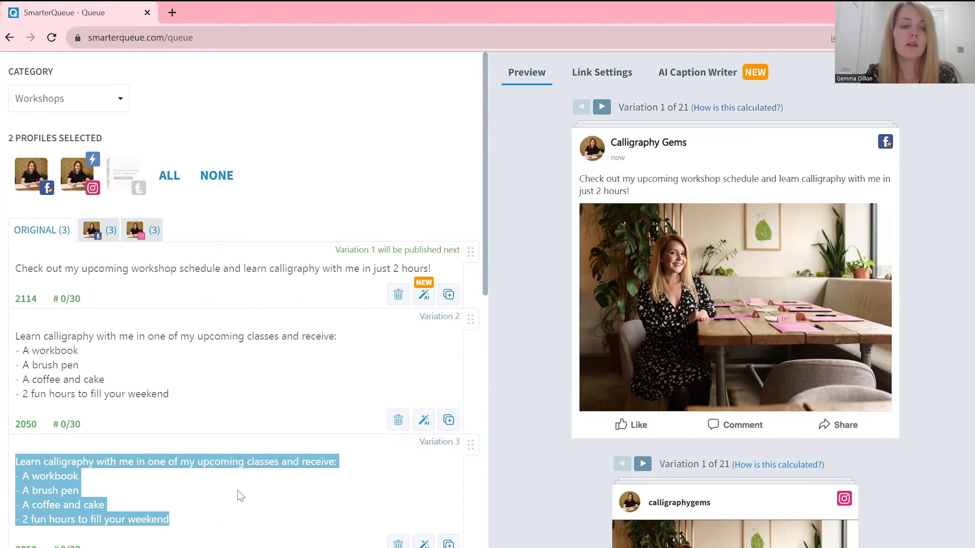
{"action": "type", "text": "Reasons to l"}
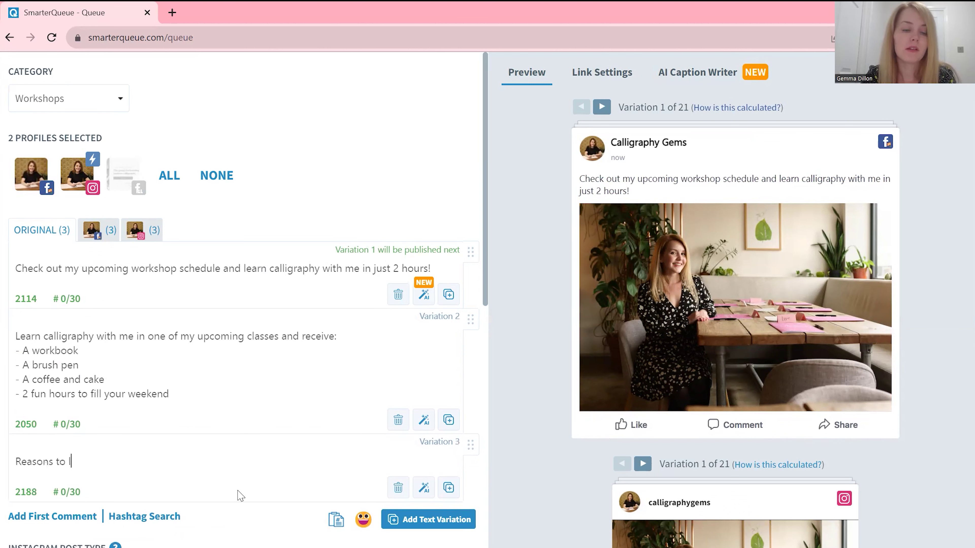
{"action": "type", "text": "earn "}
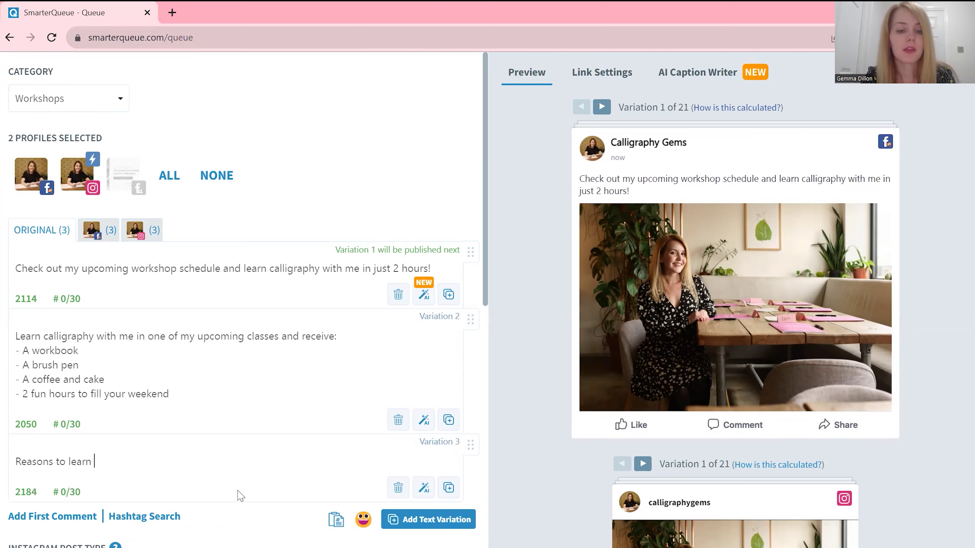
{"action": "type", "text": "calligraphy with m"}
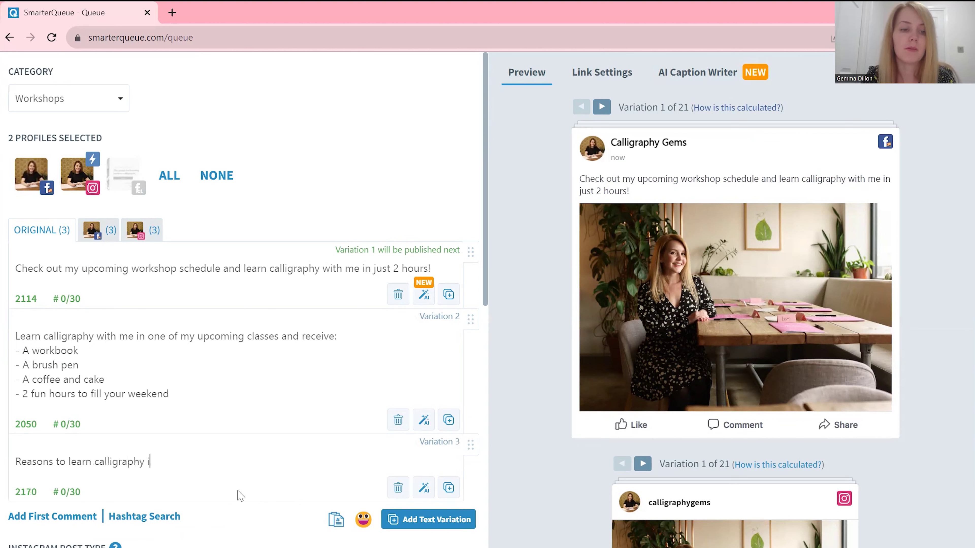
{"action": "type", "text": "e in m"}
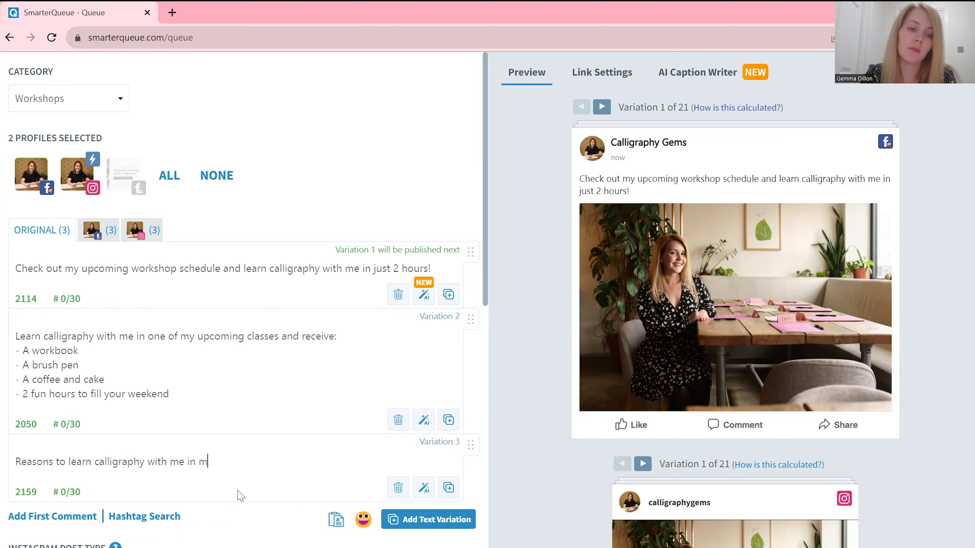
{"action": "type", "text": "y workshops"}
Step: Add the lines 'Reason 1 -', 'Reason 2 -' and 'Reason 3 -' below the heading
{"action": "key", "text": "Return"}
{"action": "key", "text": "Return"}
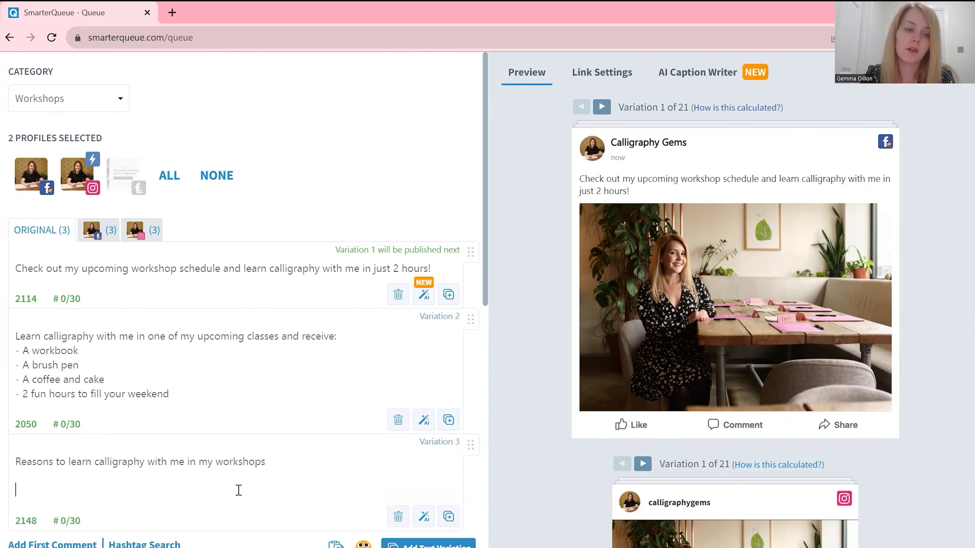
{"action": "type", "text": "Reason 1"}
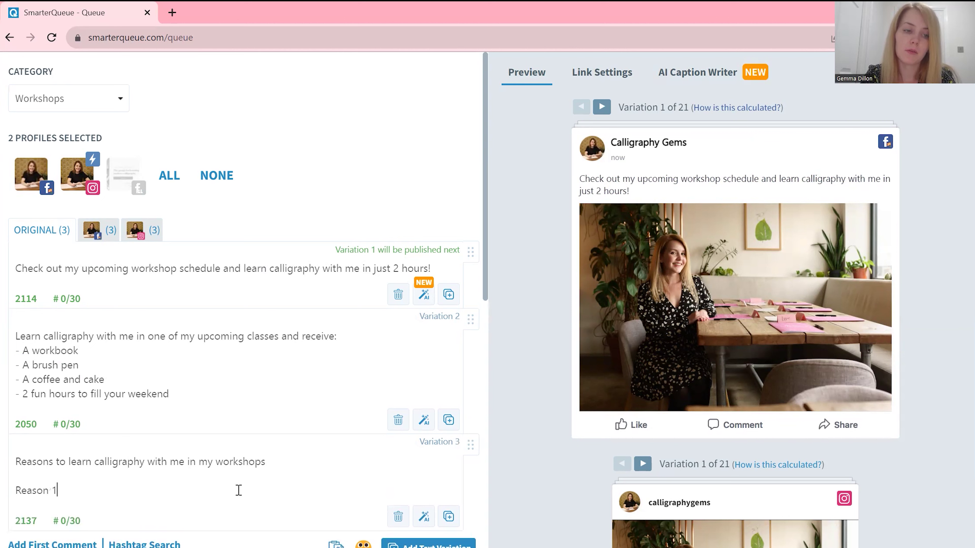
{"action": "type", "text": " -"}
{"action": "key", "text": "Return"}
{"action": "type", "text": "R"}
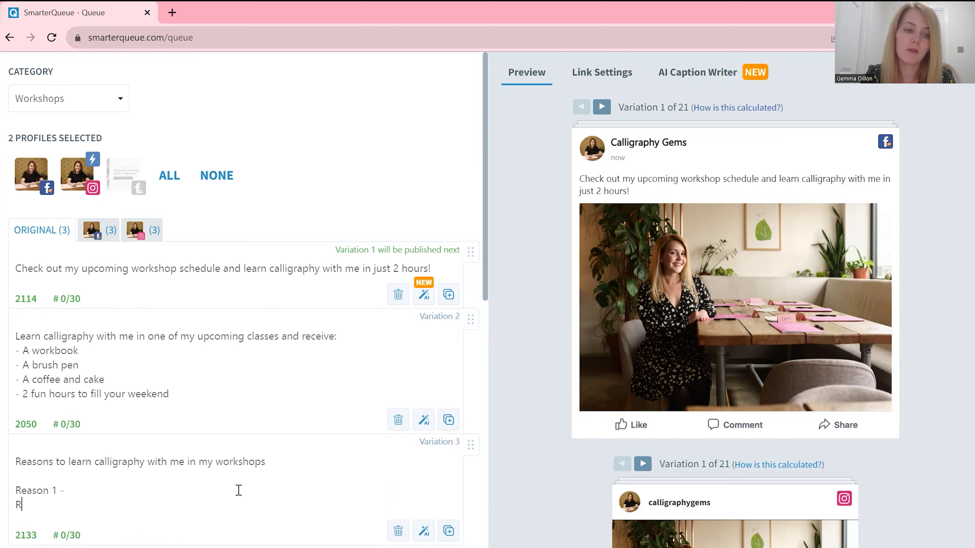
{"action": "type", "text": "eason 2 -"}
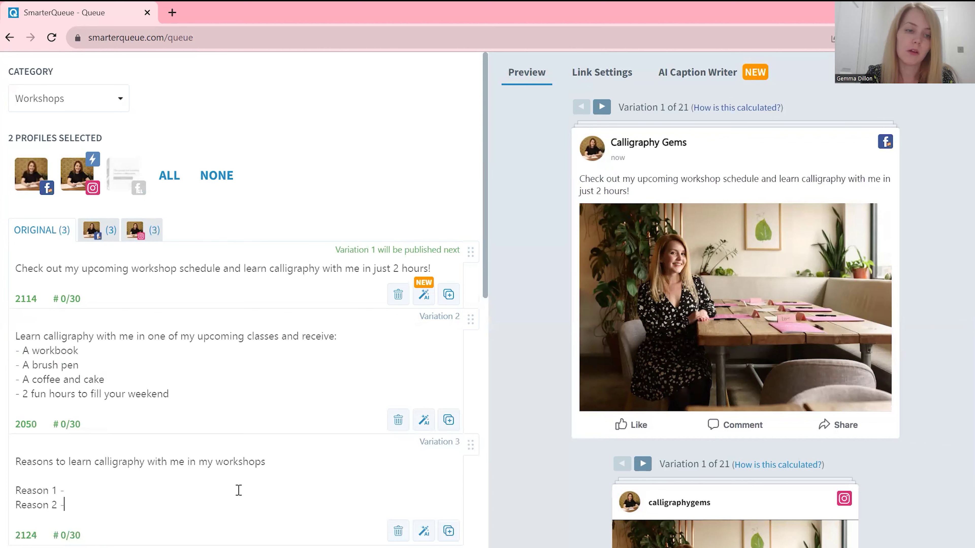
{"action": "key", "text": "Return"}
{"action": "type", "text": "Reason 3 "}
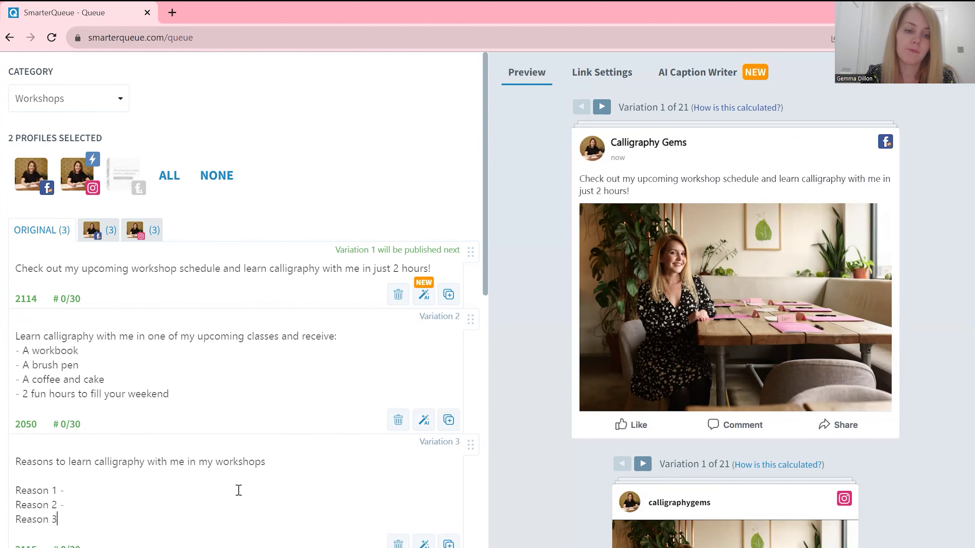
{"action": "type", "text": "-"}
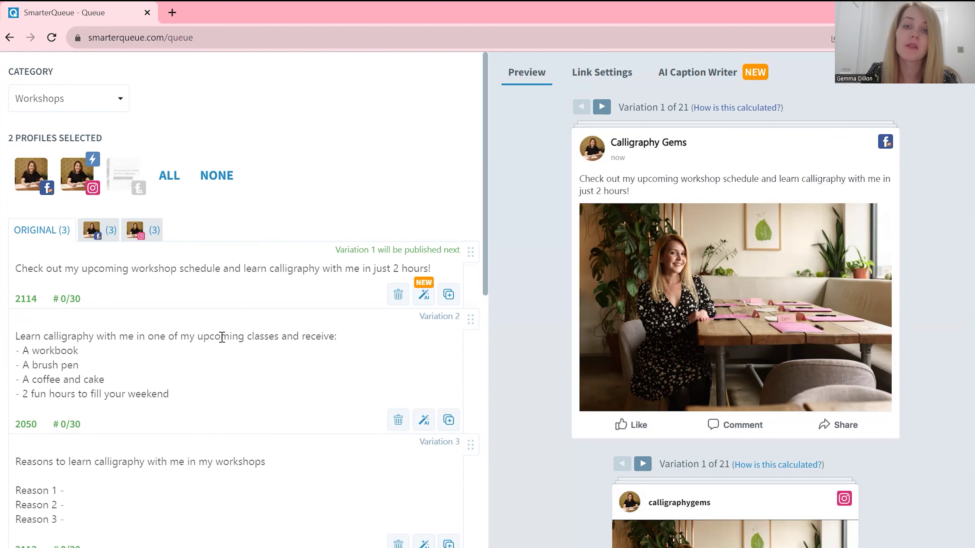
{"action": "scroll", "coordinate": [187, 365], "scroll_direction": "down", "scroll_amount": 2}
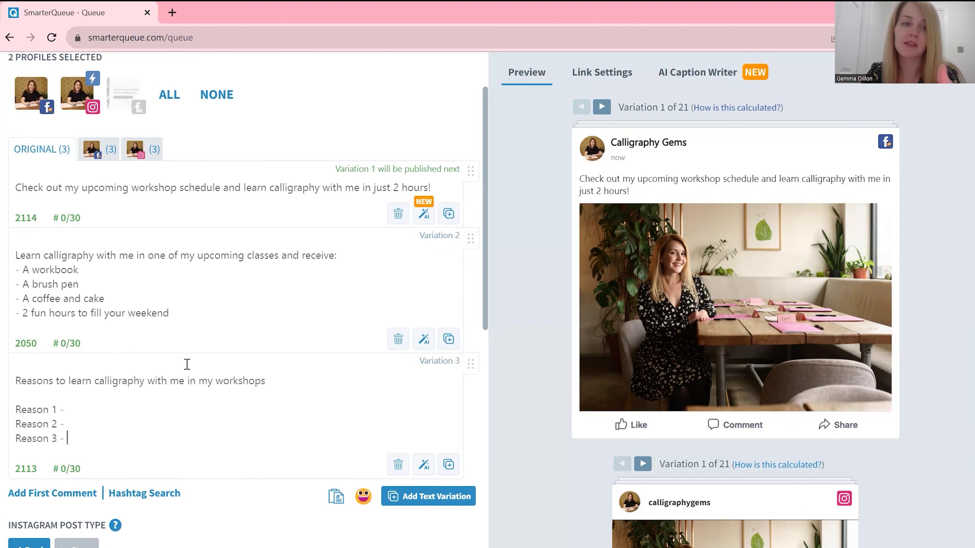
{"action": "scroll", "coordinate": [187, 364], "scroll_direction": "up", "scroll_amount": 1}
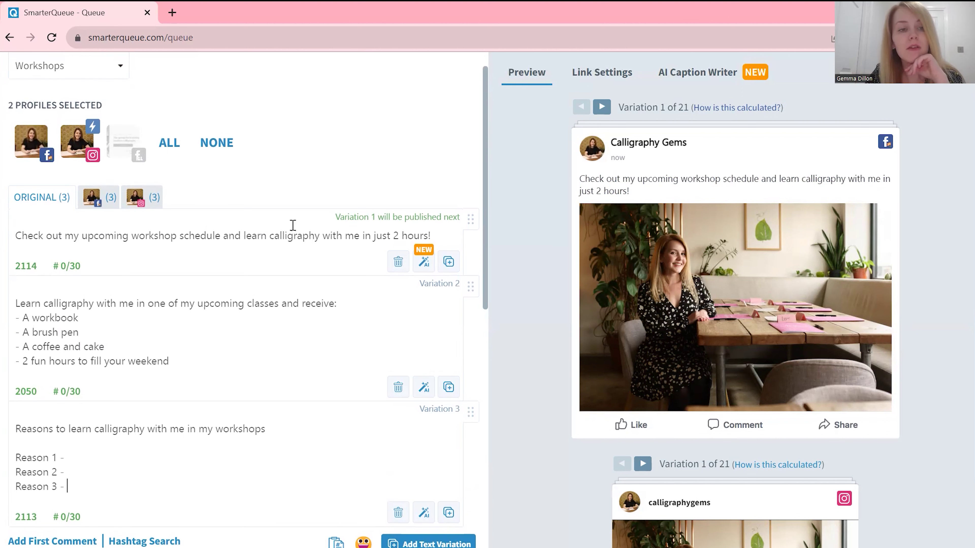
{"action": "scroll", "coordinate": [213, 303], "scroll_direction": "down", "scroll_amount": 6}
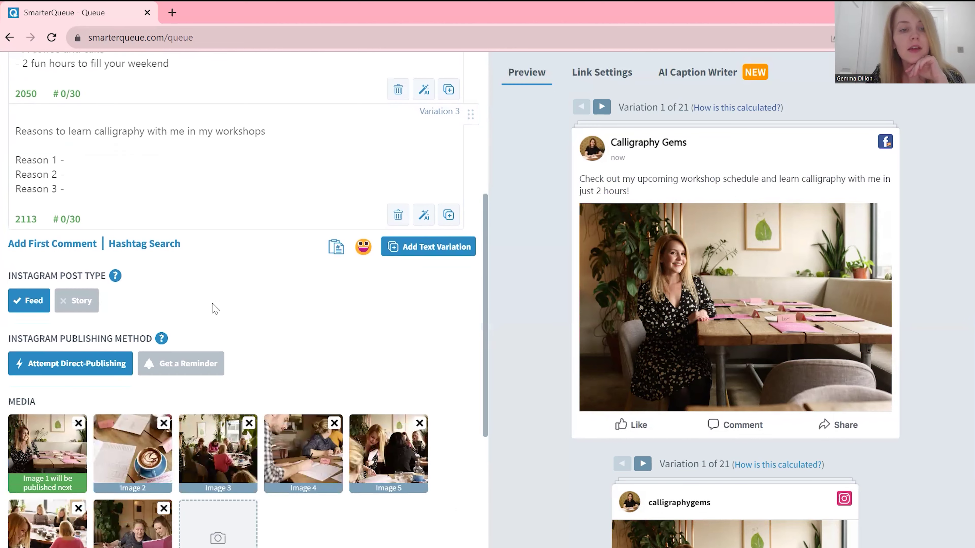
{"action": "scroll", "coordinate": [289, 338], "scroll_direction": "up", "scroll_amount": 7}
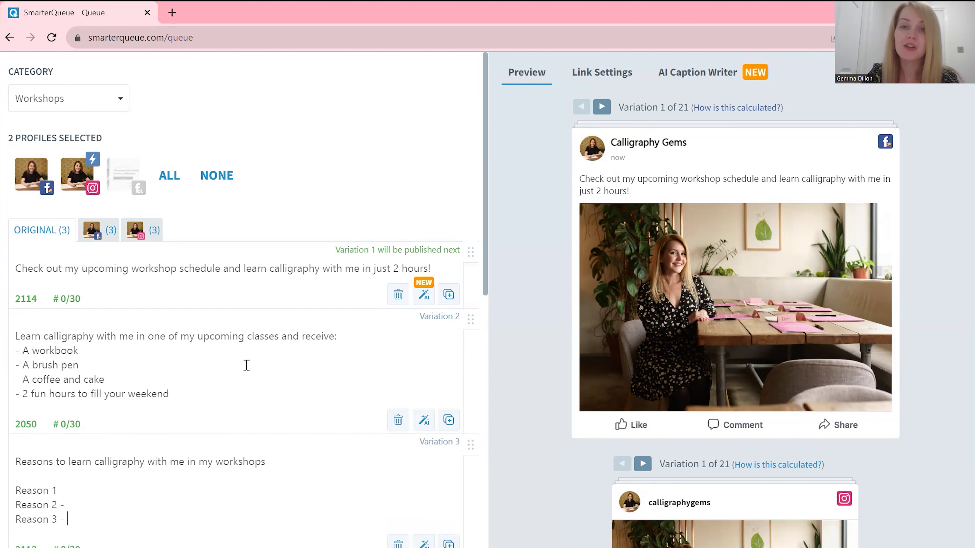
{"action": "scroll", "coordinate": [247, 365], "scroll_direction": "down", "scroll_amount": 1}
{"action": "scroll", "coordinate": [246, 365], "scroll_direction": "up", "scroll_amount": 1}
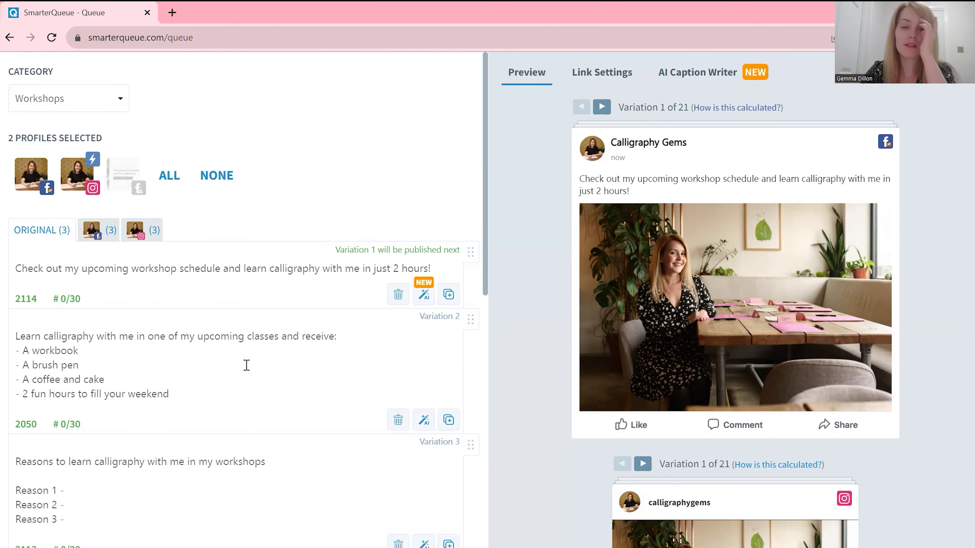
{"action": "left_click", "coordinate": [606, 109]}
{"action": "left_click", "coordinate": [602, 107]}
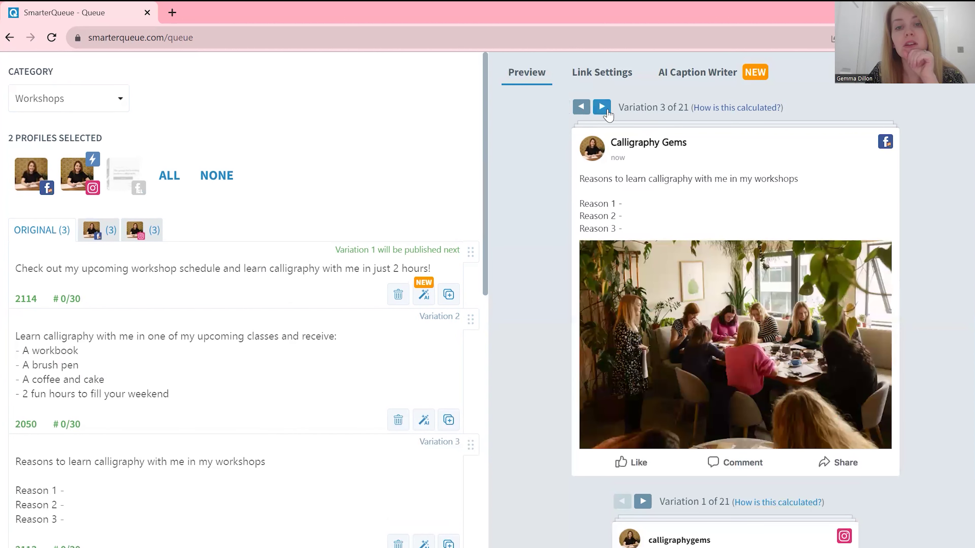
{"action": "left_click", "coordinate": [606, 110]}
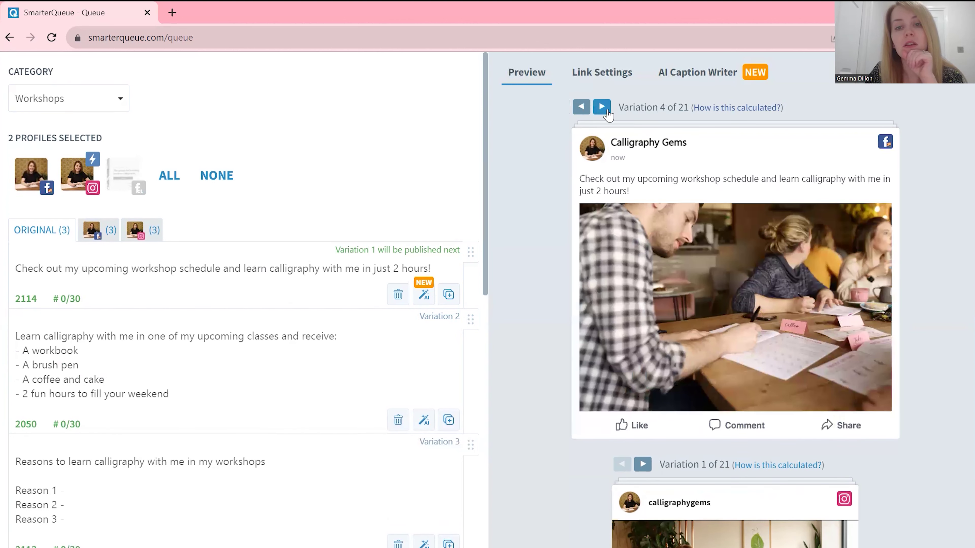
{"action": "left_click", "coordinate": [582, 107]}
{"action": "left_click", "coordinate": [581, 108]}
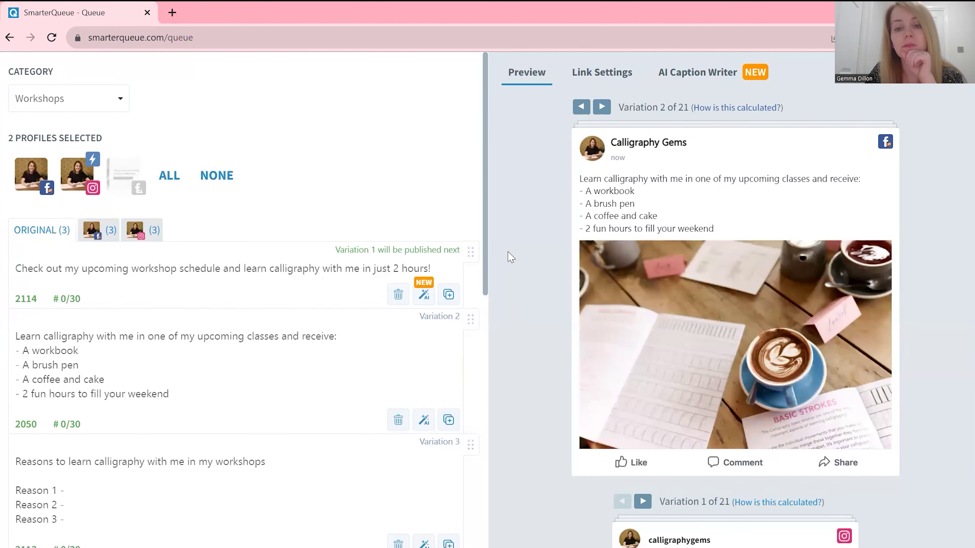
{"action": "scroll", "coordinate": [511, 256], "scroll_direction": "down", "scroll_amount": 4}
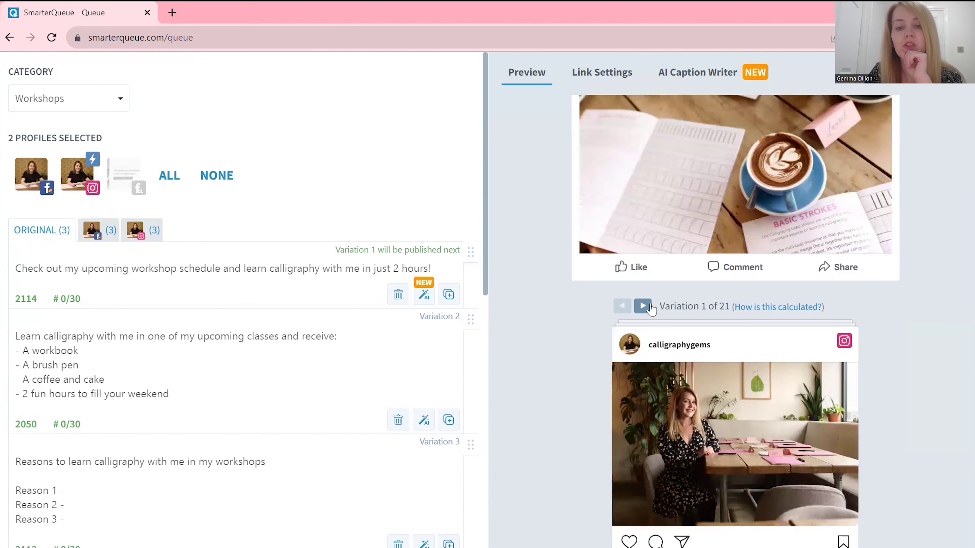
{"action": "left_click", "coordinate": [649, 306]}
{"action": "left_click", "coordinate": [649, 307]}
{"action": "left_click", "coordinate": [649, 306]}
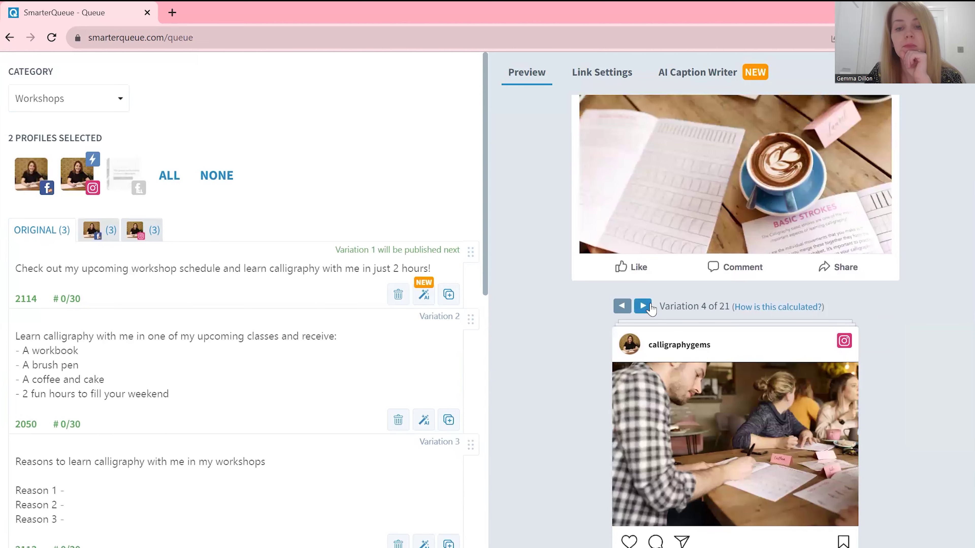
{"action": "scroll", "coordinate": [592, 337], "scroll_direction": "down", "scroll_amount": 1}
{"action": "scroll", "coordinate": [296, 496], "scroll_direction": "down", "scroll_amount": 7}
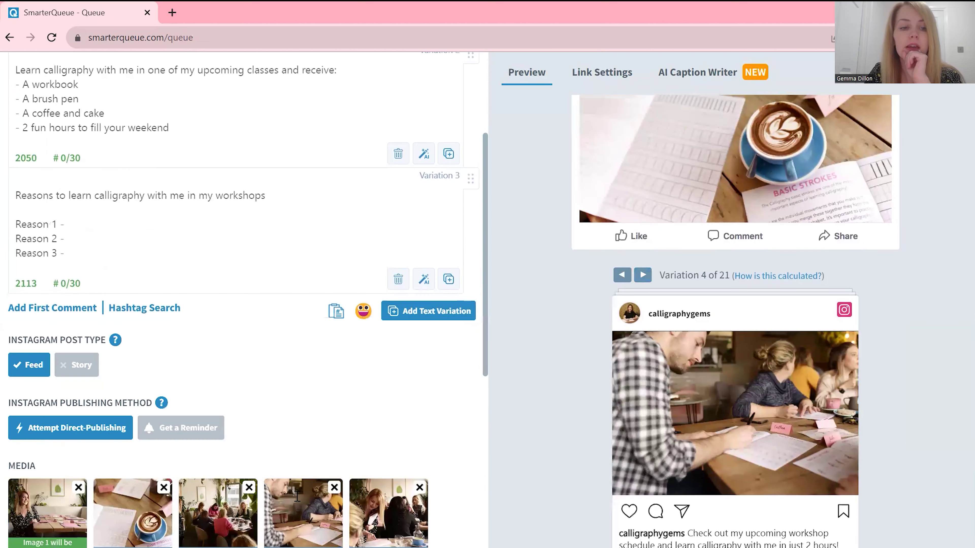
{"action": "scroll", "coordinate": [295, 496], "scroll_direction": "down", "scroll_amount": 8}
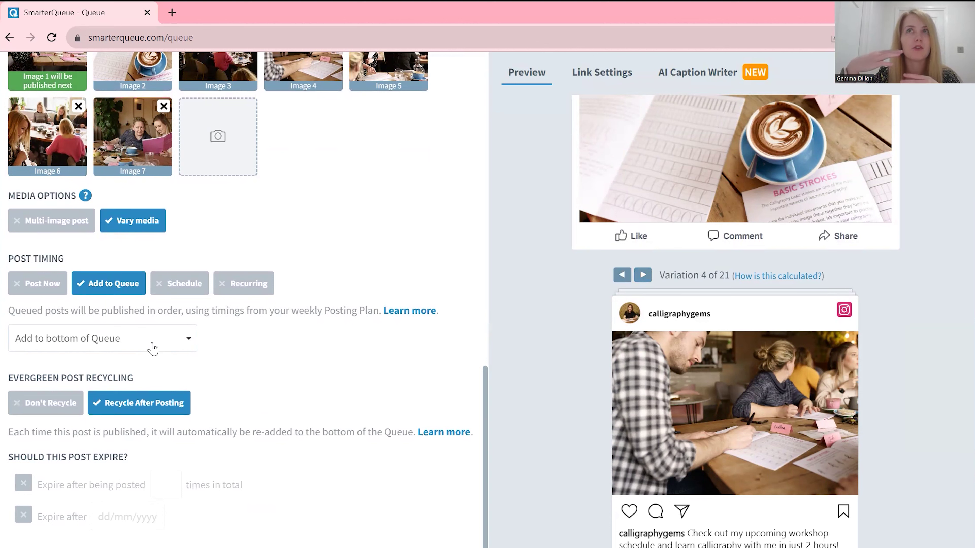
{"action": "left_click", "coordinate": [153, 349]}
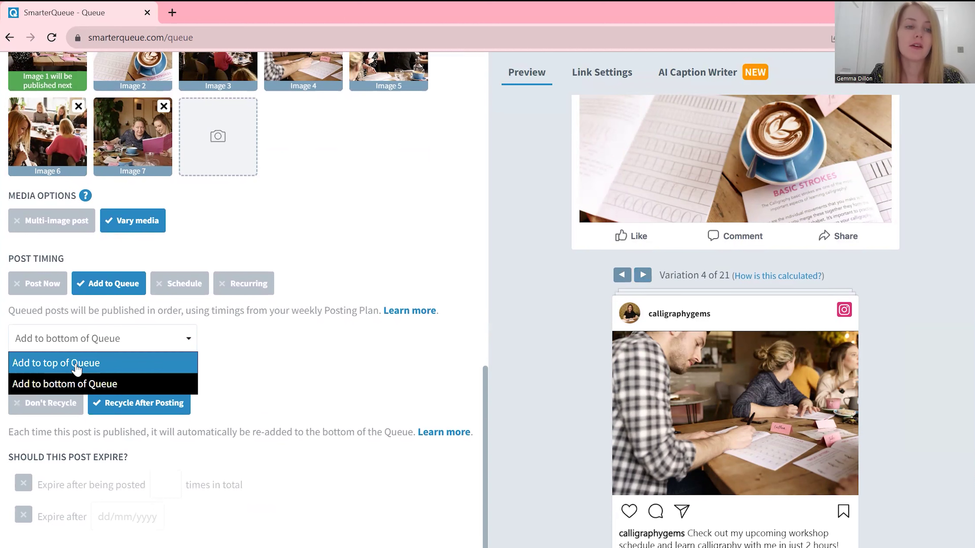
{"action": "left_click", "coordinate": [74, 368]}
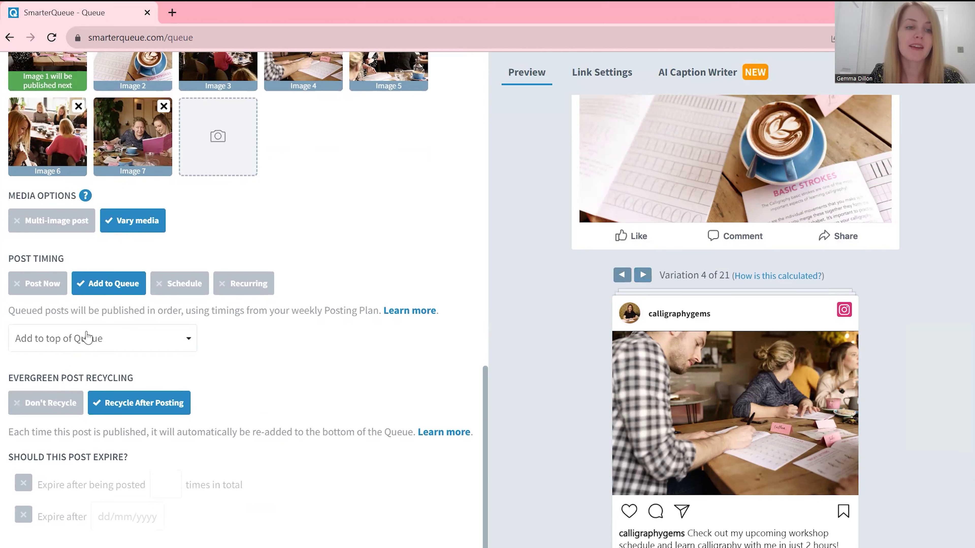
{"action": "left_click", "coordinate": [72, 340]}
{"action": "left_click", "coordinate": [99, 384]}
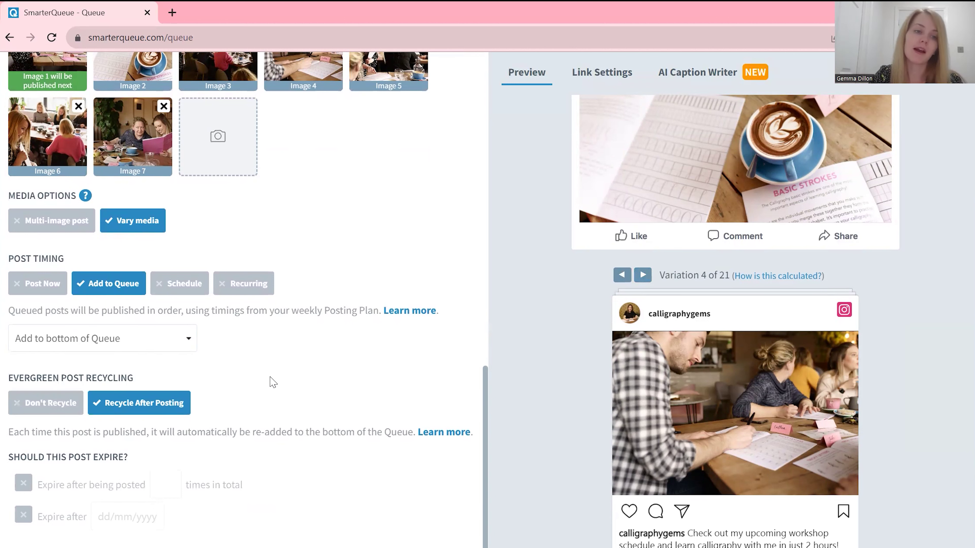
{"action": "left_click", "coordinate": [41, 288]}
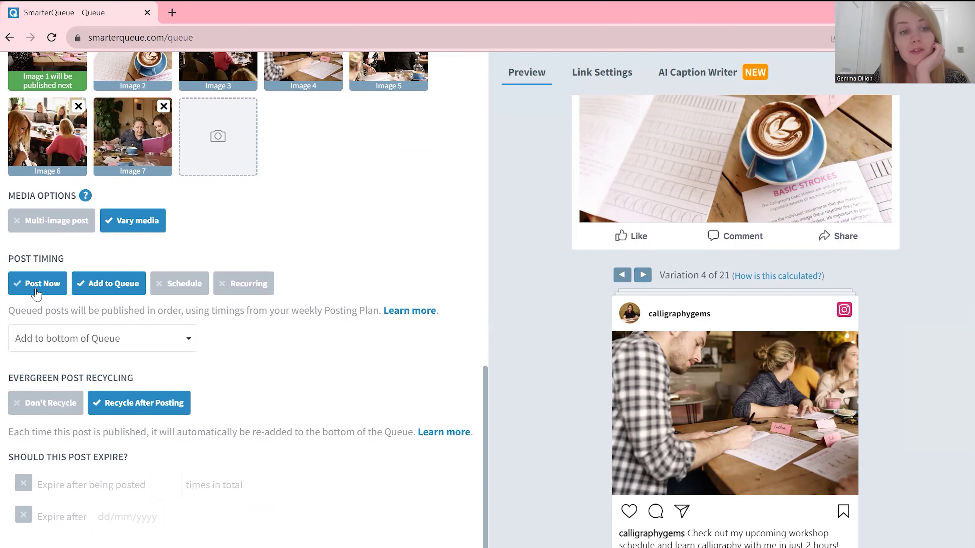
{"action": "left_click", "coordinate": [185, 284]}
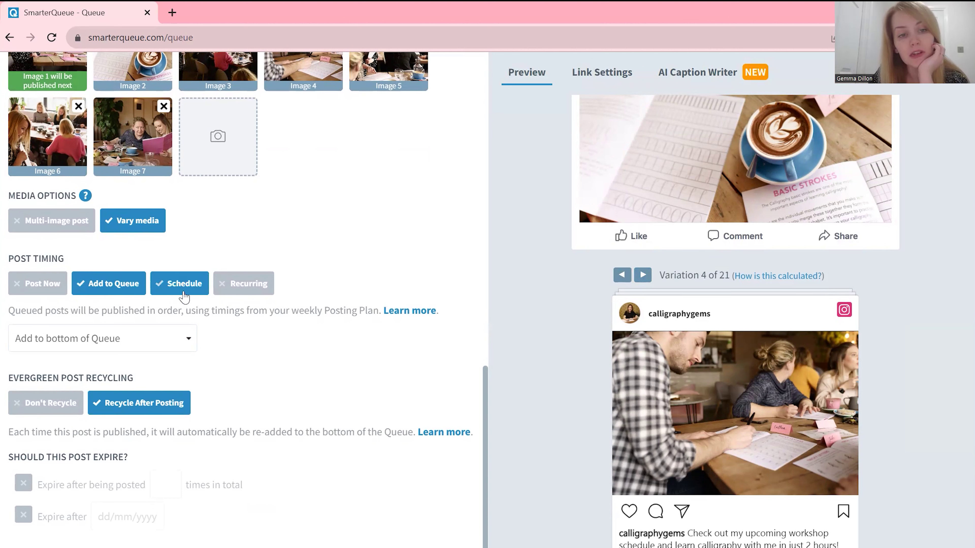
{"action": "left_click", "coordinate": [255, 290]}
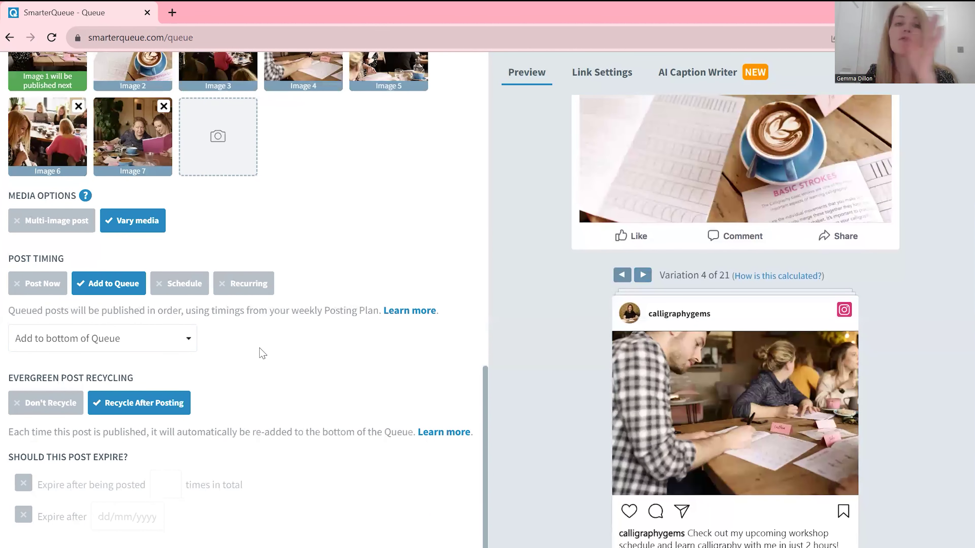
{"action": "left_click", "coordinate": [251, 288]}
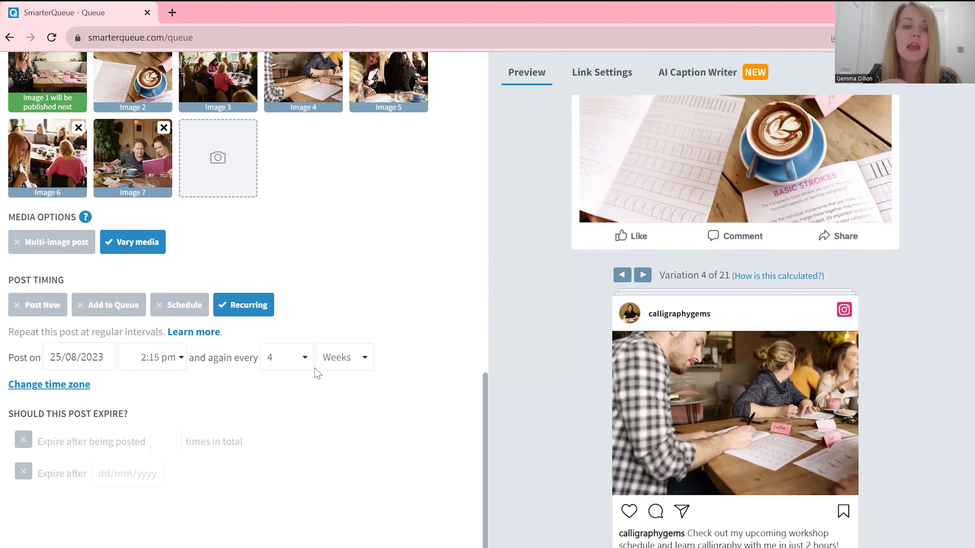
{"action": "left_click", "coordinate": [113, 310]}
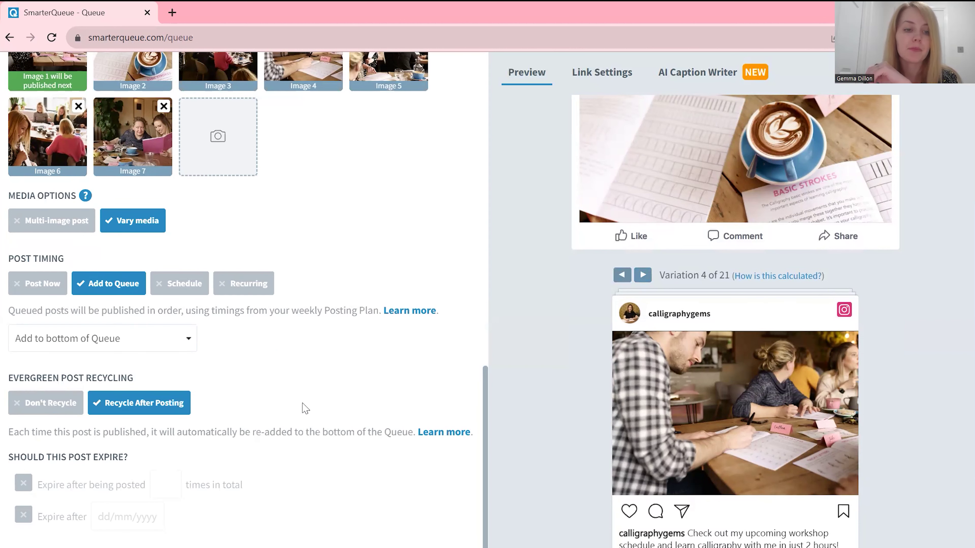
{"action": "scroll", "coordinate": [303, 422], "scroll_direction": "down", "scroll_amount": 2}
{"action": "left_click", "coordinate": [24, 442]}
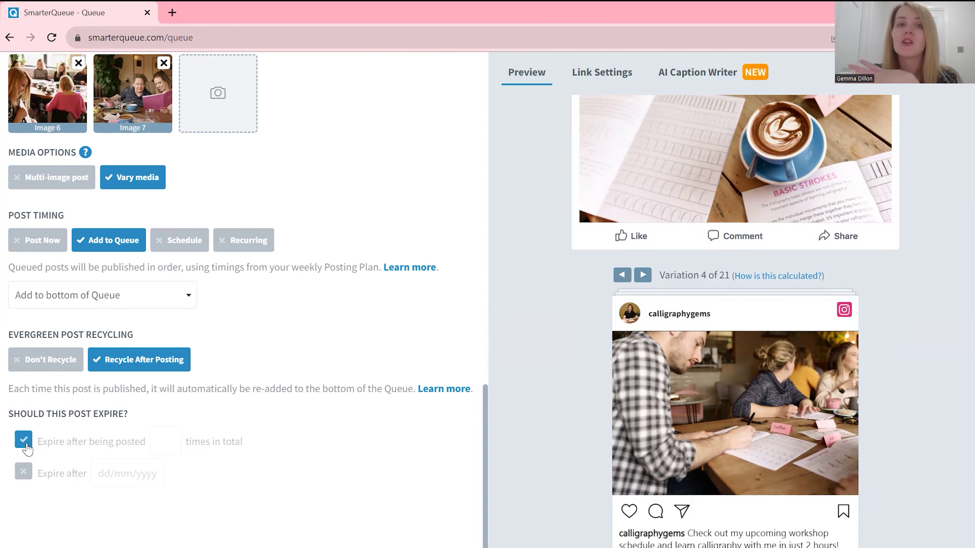
{"action": "left_click", "coordinate": [27, 443]}
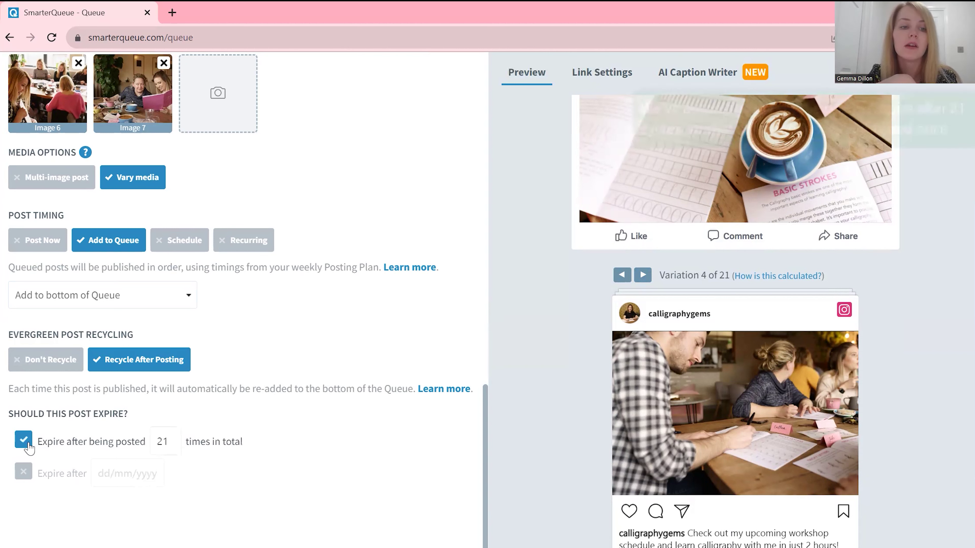
{"action": "left_click", "coordinate": [23, 476]}
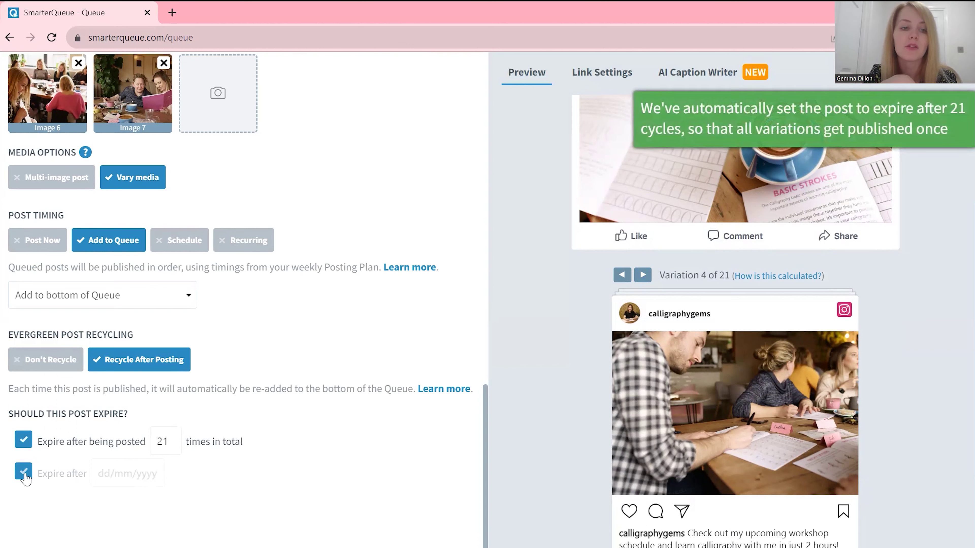
{"action": "left_click", "coordinate": [23, 439]}
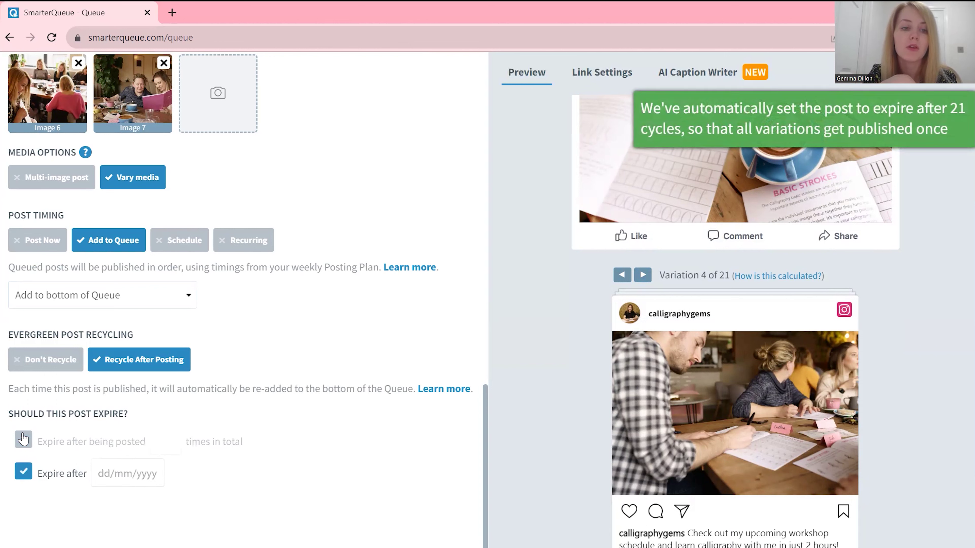
{"action": "left_click", "coordinate": [24, 472]}
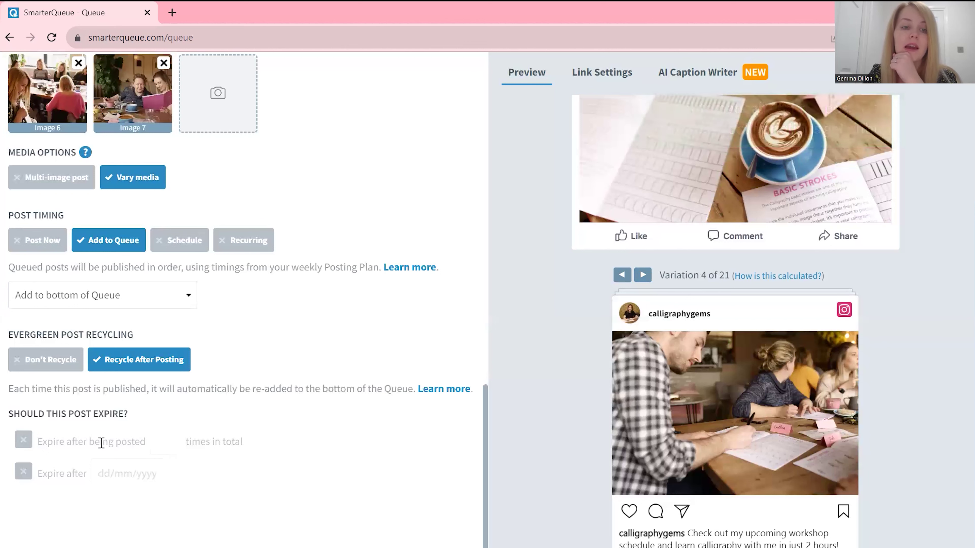
Step: Add Variation 4, duplicating the 'Reasons to learn calligraphy' caption
{"action": "scroll", "coordinate": [282, 390], "scroll_direction": "up", "scroll_amount": 15}
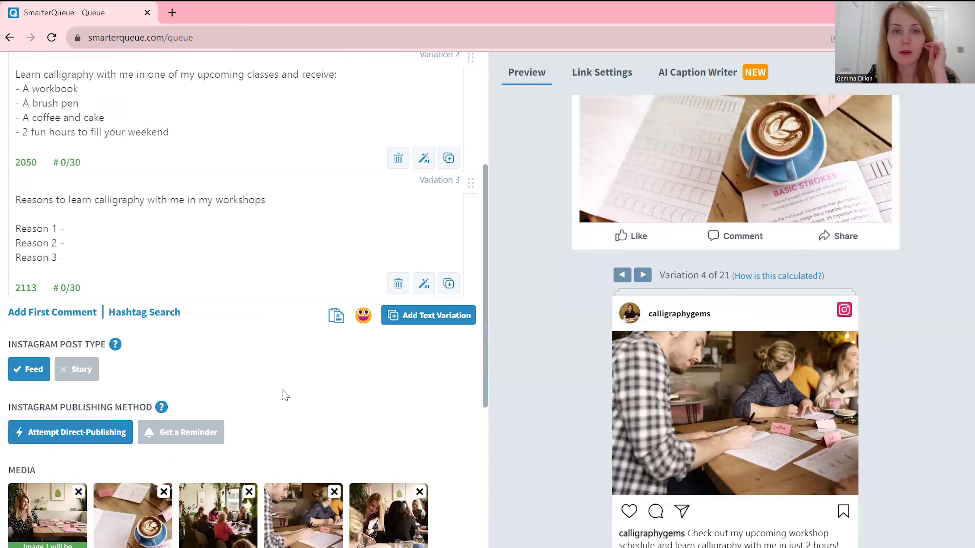
{"action": "scroll", "coordinate": [284, 396], "scroll_direction": "down", "scroll_amount": 3}
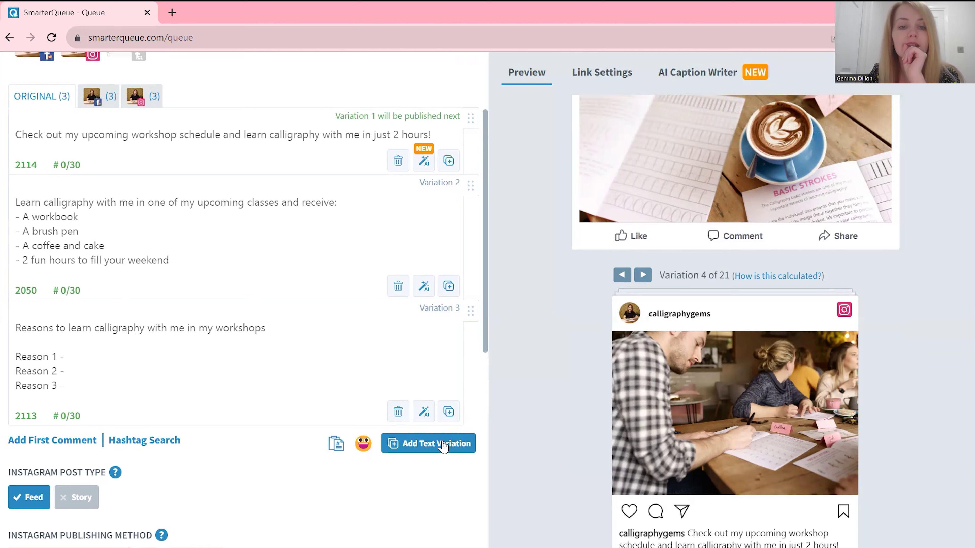
{"action": "left_click", "coordinate": [443, 446]}
{"action": "scroll", "coordinate": [317, 457], "scroll_direction": "down", "scroll_amount": 1}
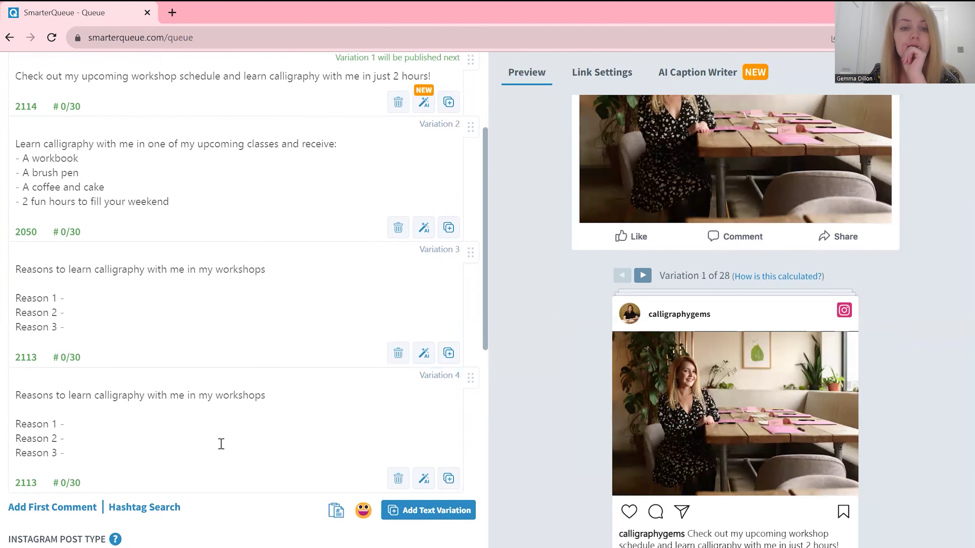
Step: Generate an AI rewrite of Variation 4 with Cheerful tone and Add Emojis
{"action": "left_click", "coordinate": [424, 479]}
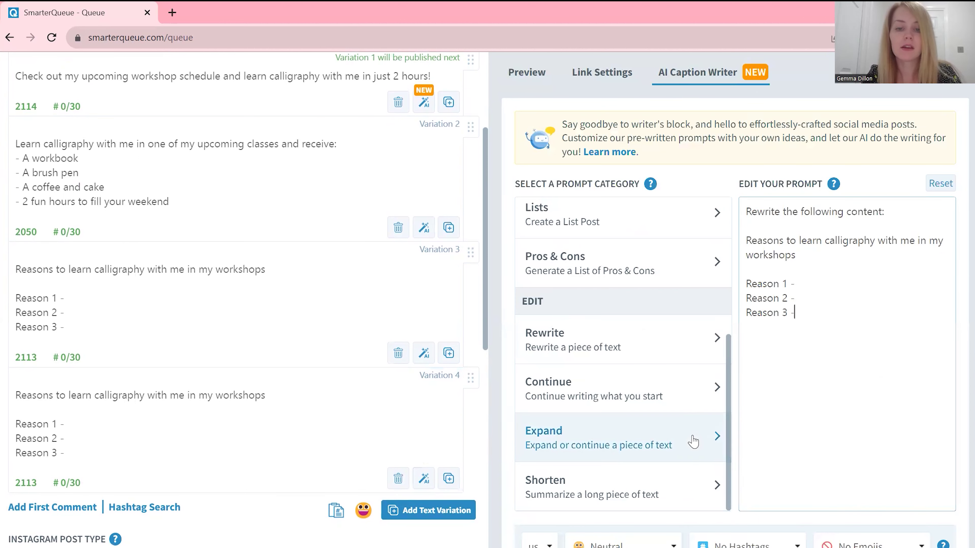
{"action": "left_click", "coordinate": [622, 545]}
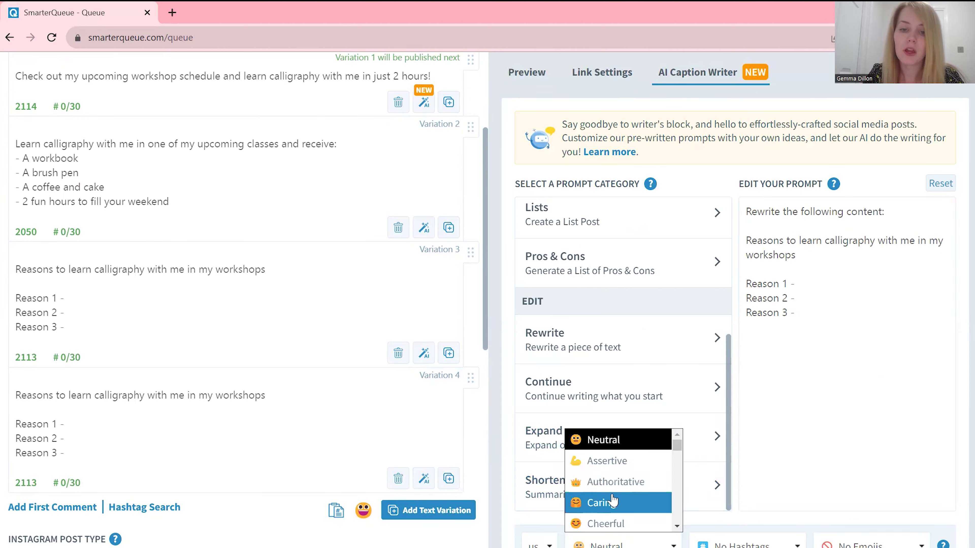
{"action": "scroll", "coordinate": [622, 466], "scroll_direction": "down", "scroll_amount": 1}
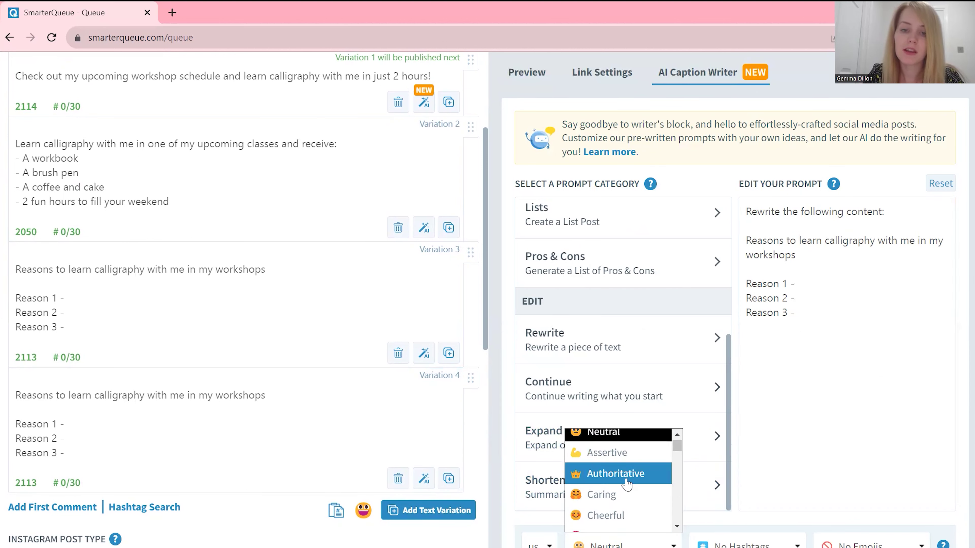
{"action": "left_click", "coordinate": [615, 523]}
{"action": "left_click", "coordinate": [839, 546]}
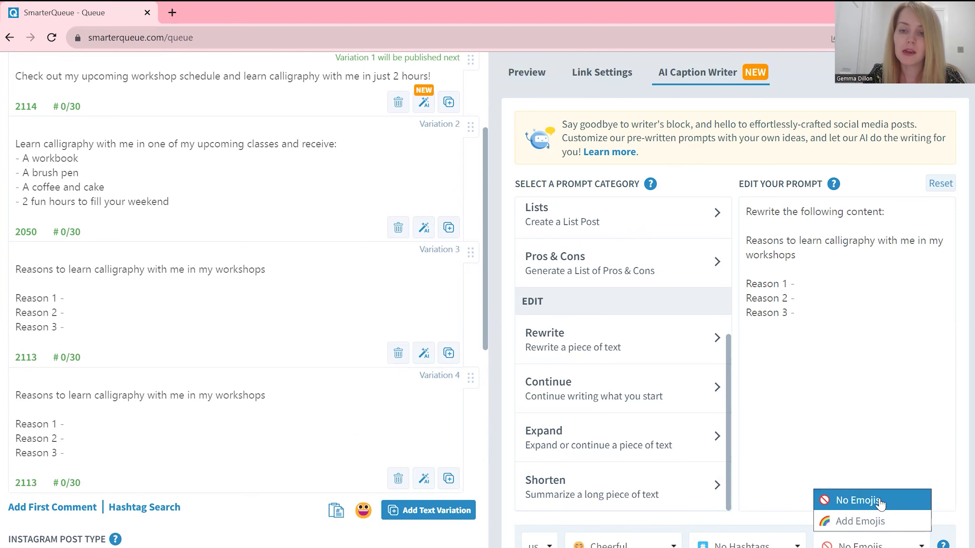
{"action": "left_click", "coordinate": [856, 522]}
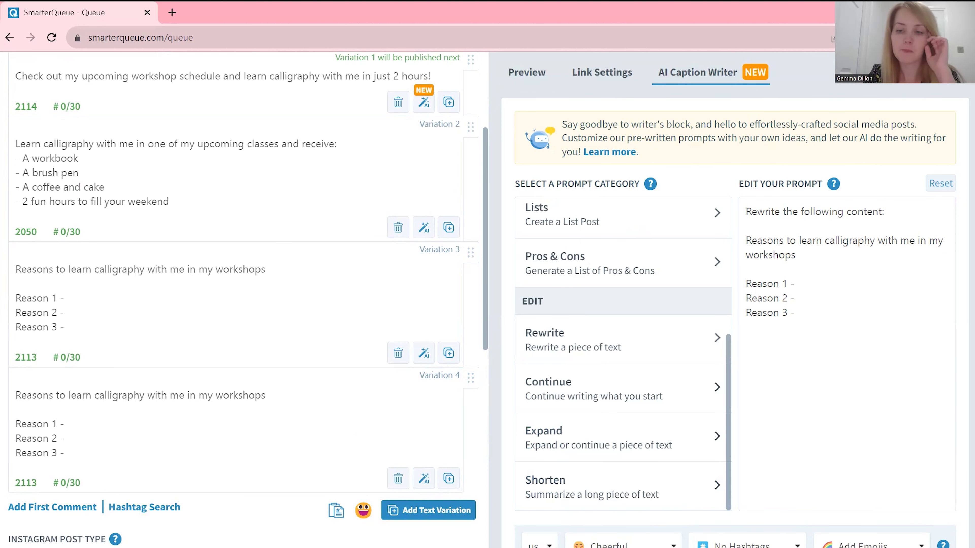
{"action": "left_click", "coordinate": [735, 546]}
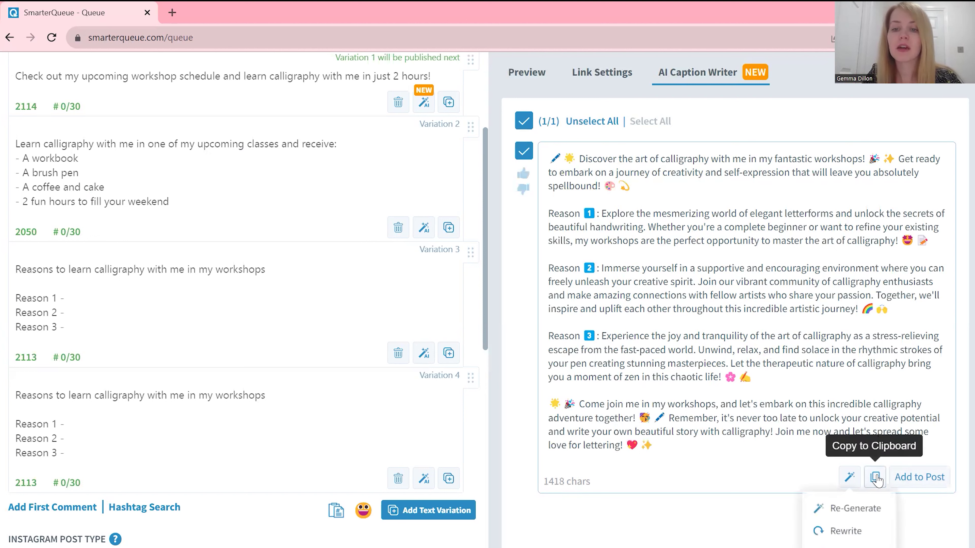
Step: Replace Variation 4's text with the pasted AI-generated caption
{"action": "left_click", "coordinate": [233, 418]}
{"action": "key", "text": "ctrl+a"}
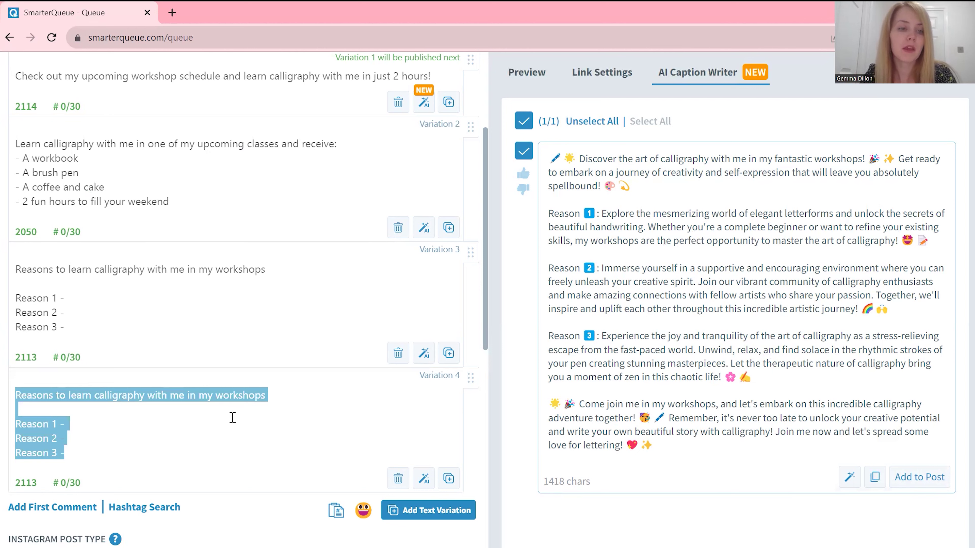
{"action": "key", "text": "ctrl+v"}
Step: Regenerate the AI caption to get a shorter alternative version
{"action": "scroll", "coordinate": [268, 467], "scroll_direction": "down", "scroll_amount": 1}
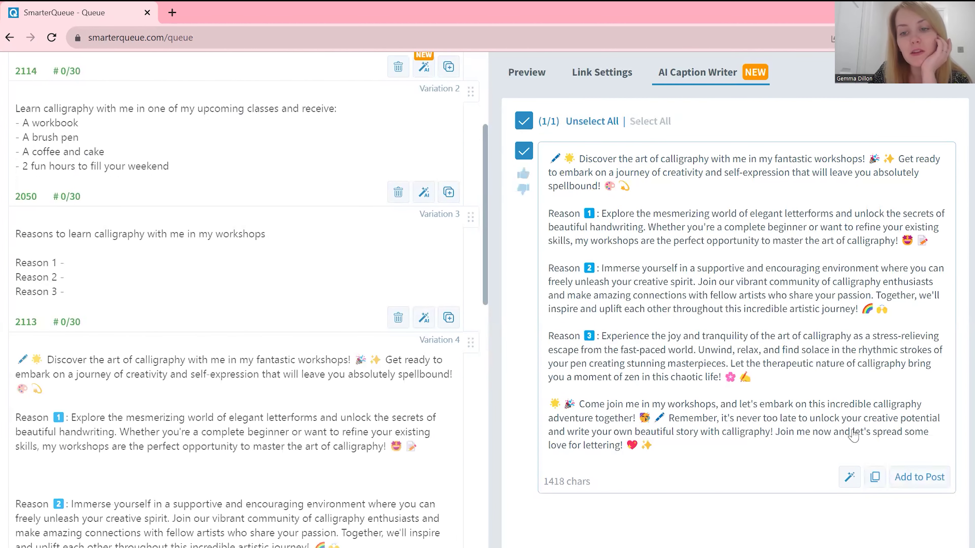
{"action": "left_click", "coordinate": [850, 478]}
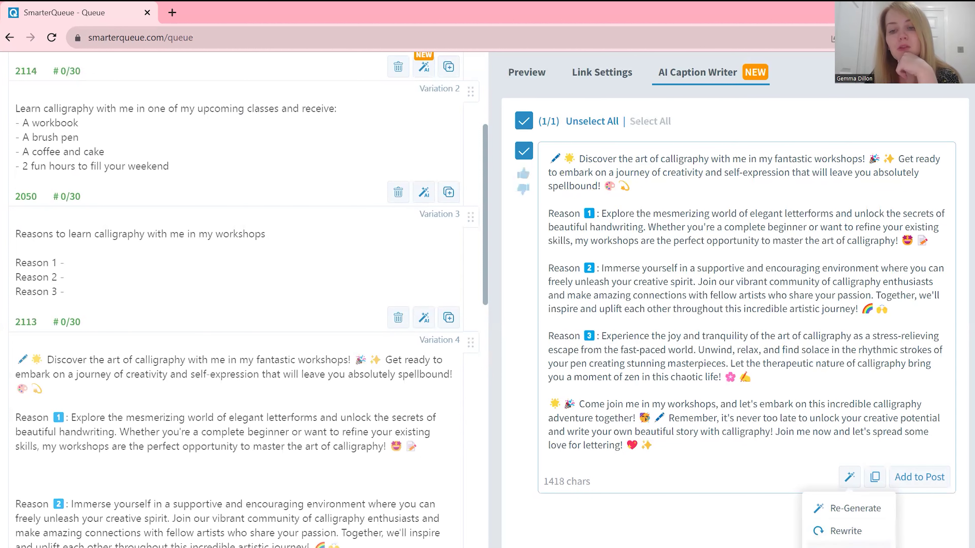
{"action": "left_click", "coordinate": [821, 511]}
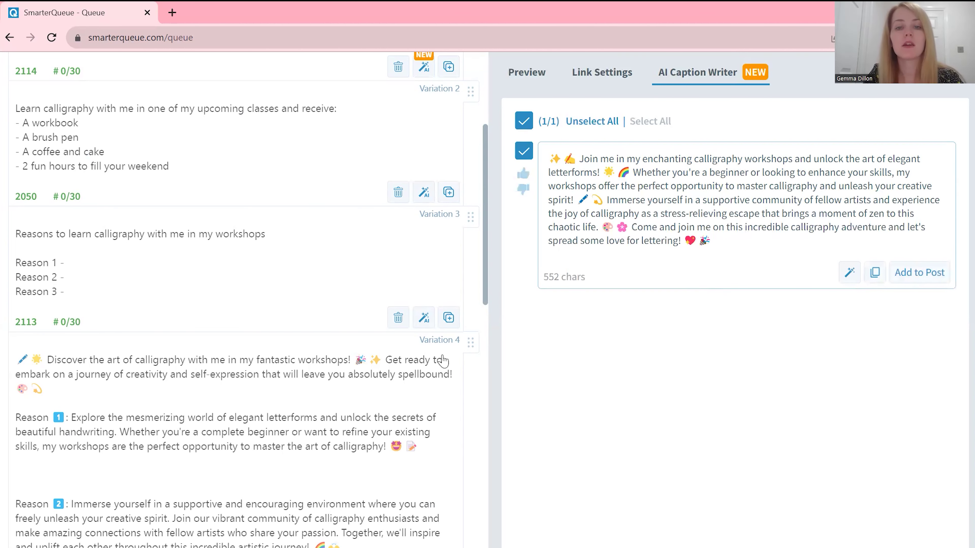
Step: Paste the shorter AI caption into a new Variation 5
{"action": "left_click", "coordinate": [875, 273]}
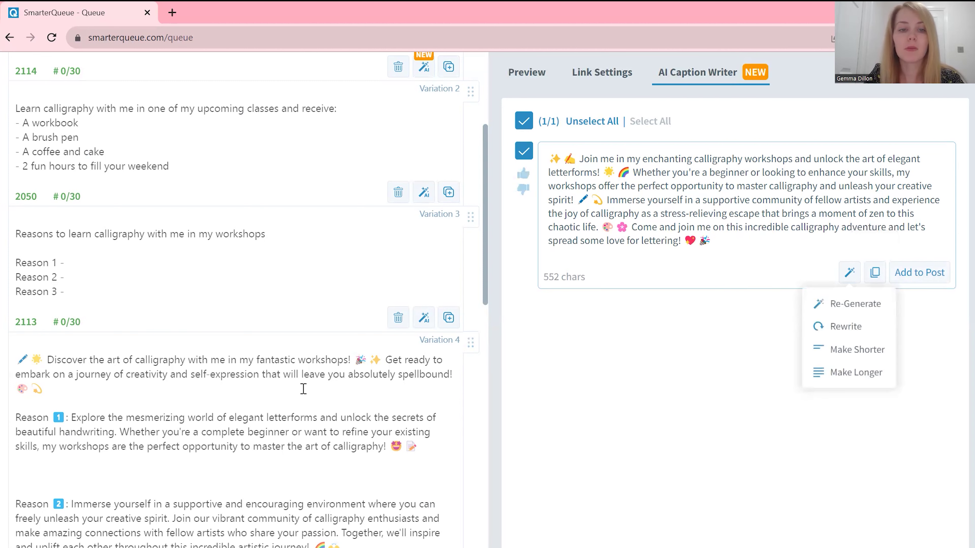
{"action": "scroll", "coordinate": [307, 399], "scroll_direction": "down", "scroll_amount": 5}
{"action": "scroll", "coordinate": [327, 462], "scroll_direction": "down", "scroll_amount": 5}
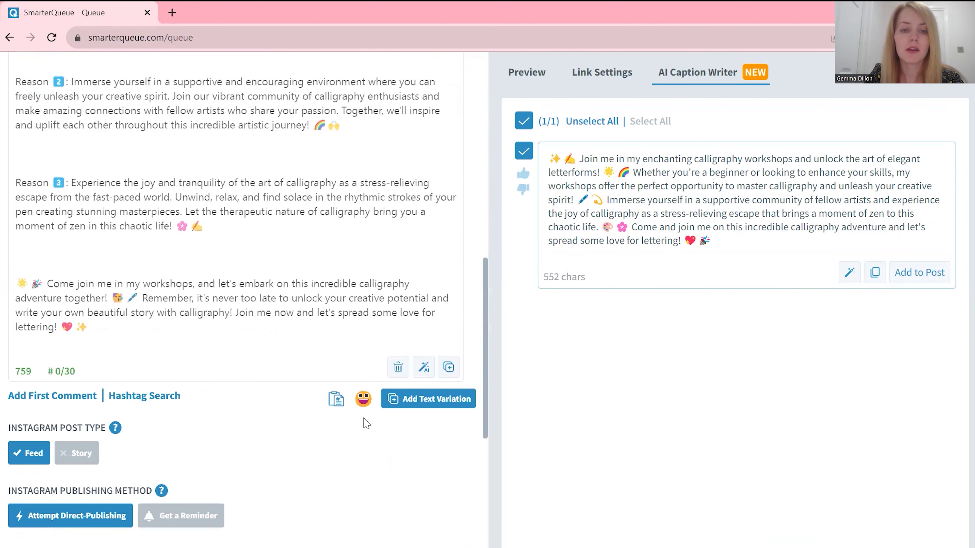
{"action": "left_click", "coordinate": [410, 399]}
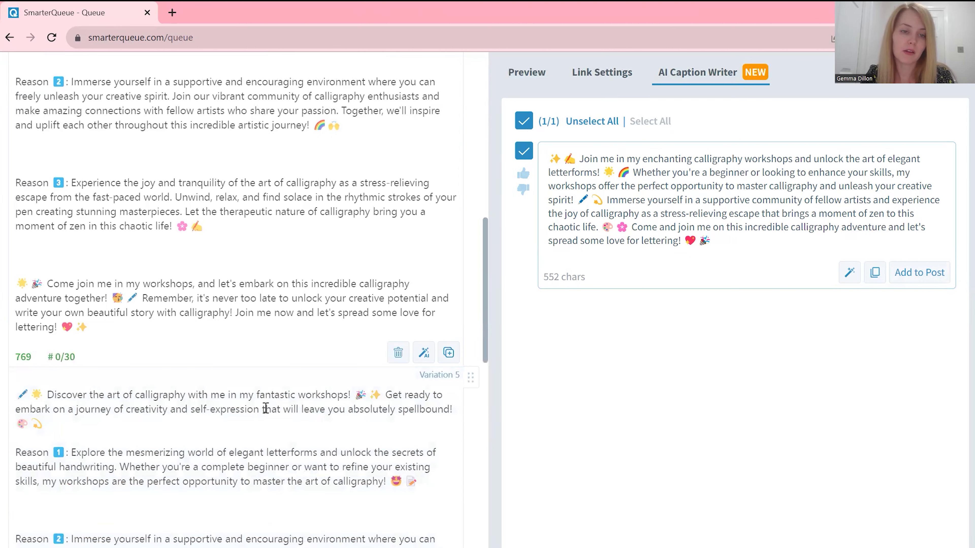
{"action": "key", "text": "ctrl+a"}
{"action": "key", "text": "ctrl+v"}
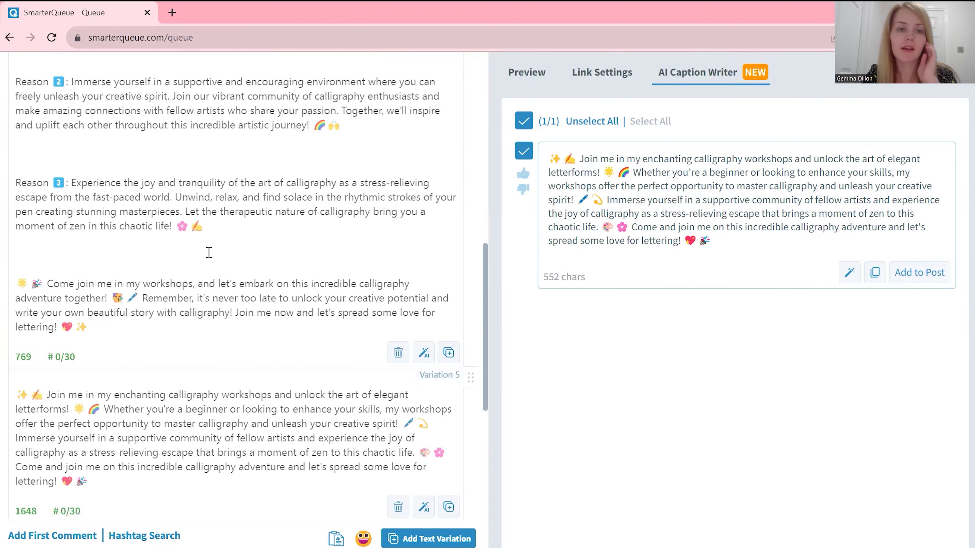
Step: Delete the blank lines between Reason 1, Reason 2 and Reason 3
{"action": "key", "text": "BackSpace"}
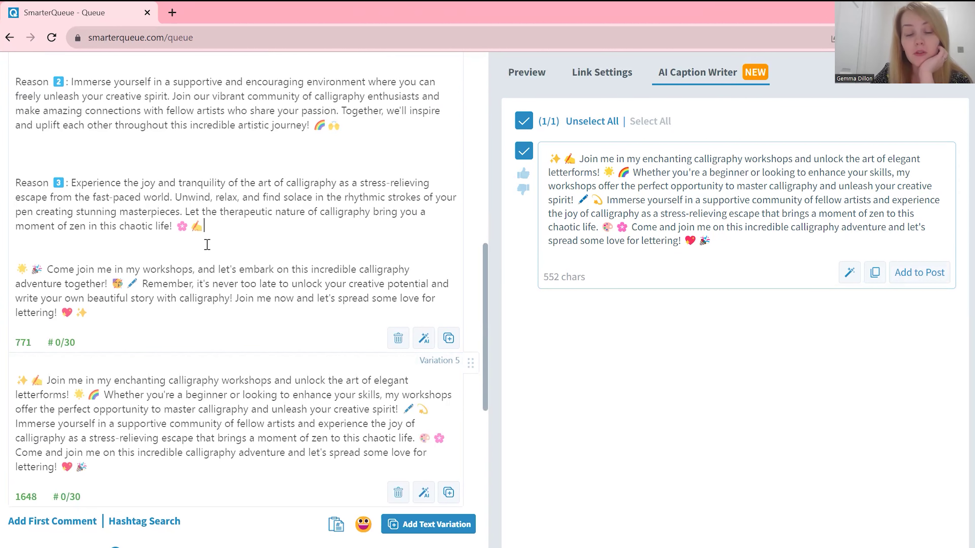
{"action": "key", "text": "Delete"}
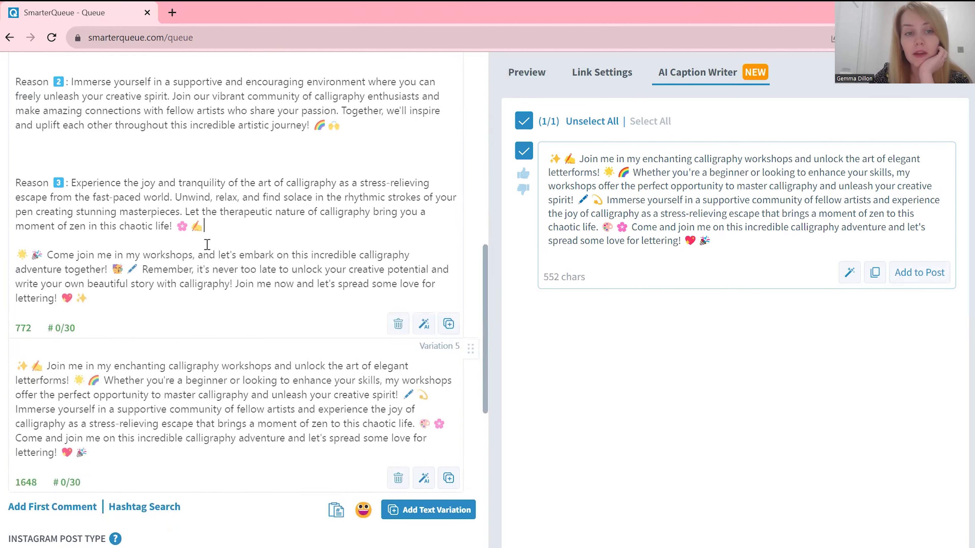
{"action": "left_click", "coordinate": [155, 144]}
{"action": "key", "text": "BackSpace"}
{"action": "key", "text": "Delete"}
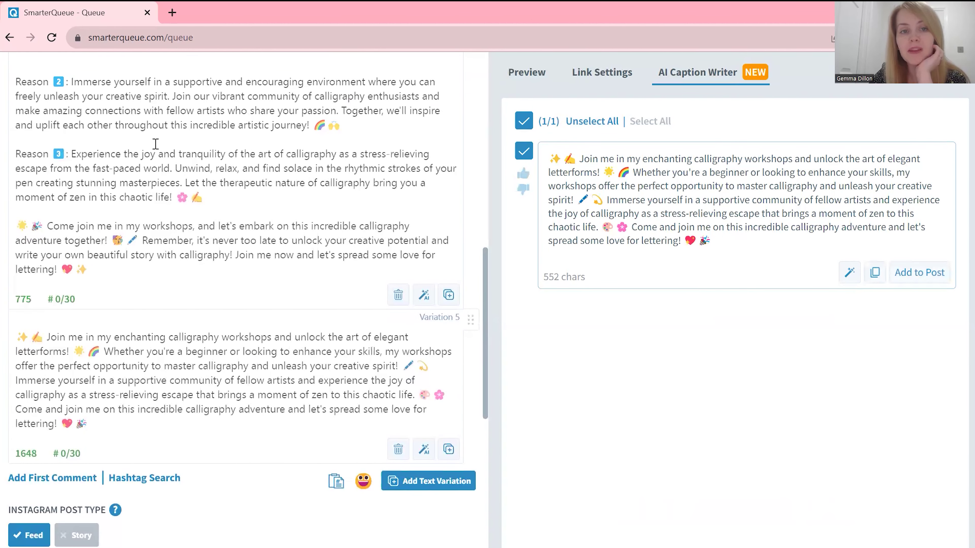
{"action": "scroll", "coordinate": [155, 144], "scroll_direction": "up", "scroll_amount": 3}
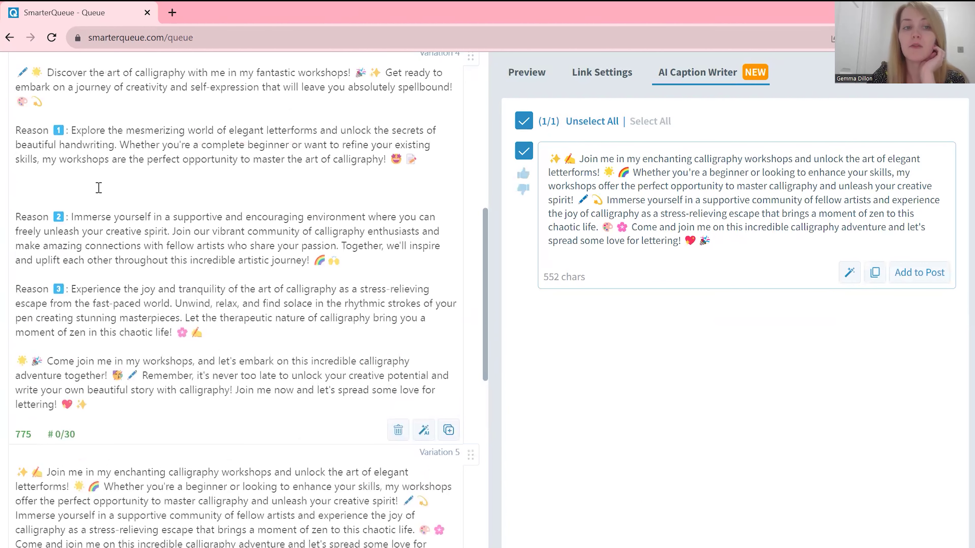
{"action": "left_click", "coordinate": [99, 187]}
{"action": "key", "text": "Delete"}
{"action": "key", "text": "Delete"}
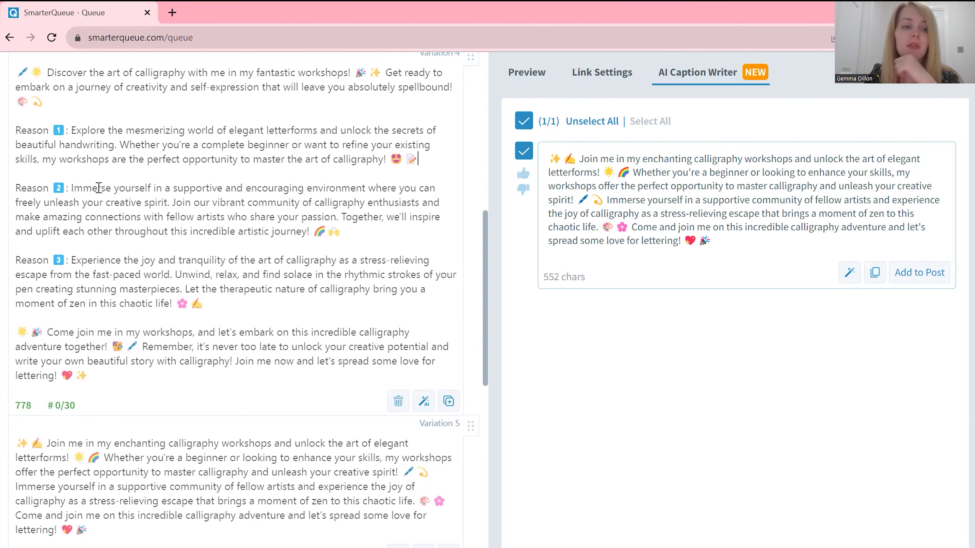
{"action": "scroll", "coordinate": [99, 188], "scroll_direction": "down", "scroll_amount": 7}
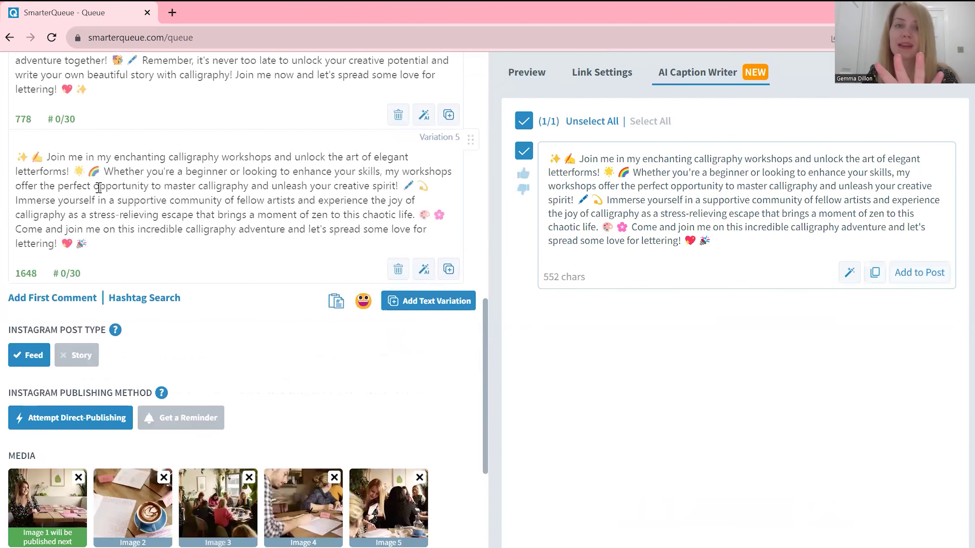
{"action": "scroll", "coordinate": [99, 188], "scroll_direction": "up", "scroll_amount": 4}
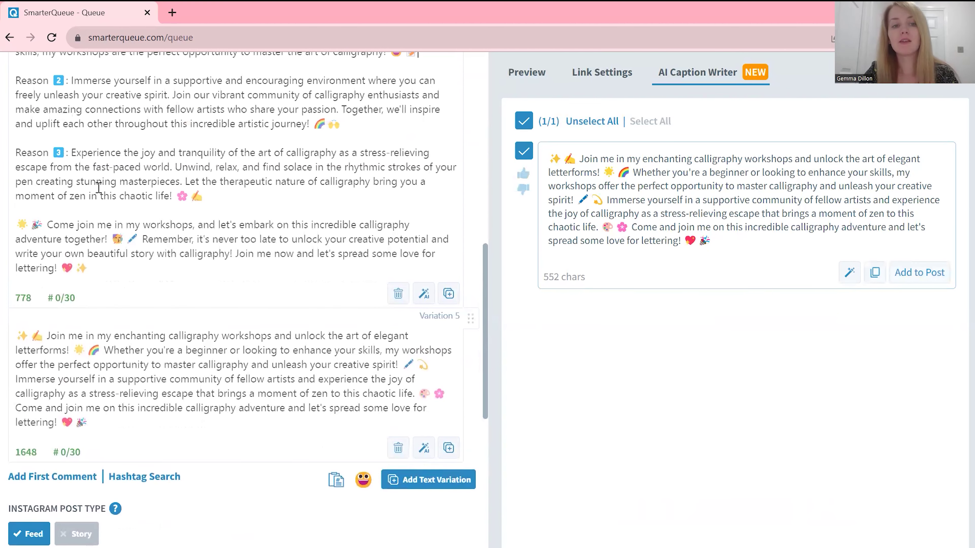
{"action": "scroll", "coordinate": [99, 188], "scroll_direction": "up", "scroll_amount": 6}
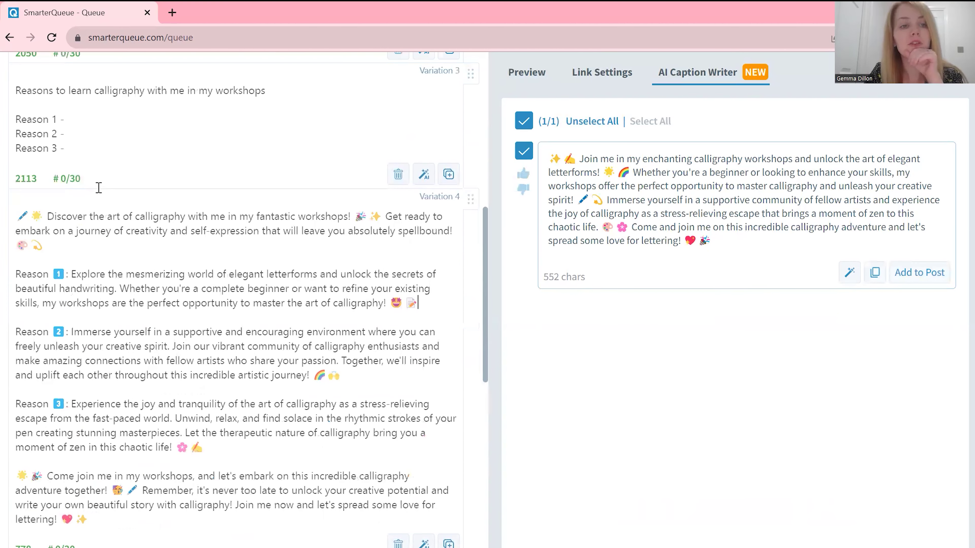
{"action": "scroll", "coordinate": [99, 188], "scroll_direction": "up", "scroll_amount": 9}
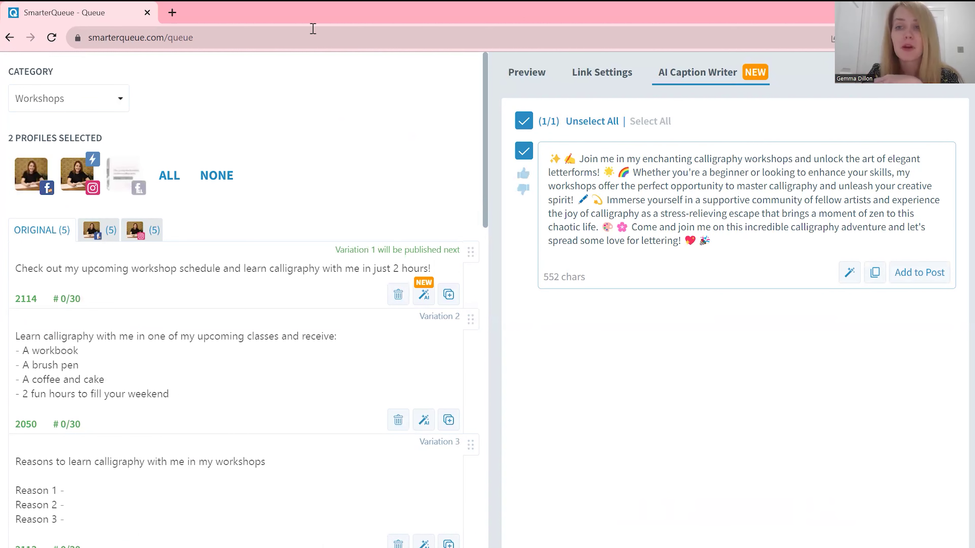
Step: Discard the post editor's changes and go to the Categories page
{"action": "left_click", "coordinate": [966, 75]}
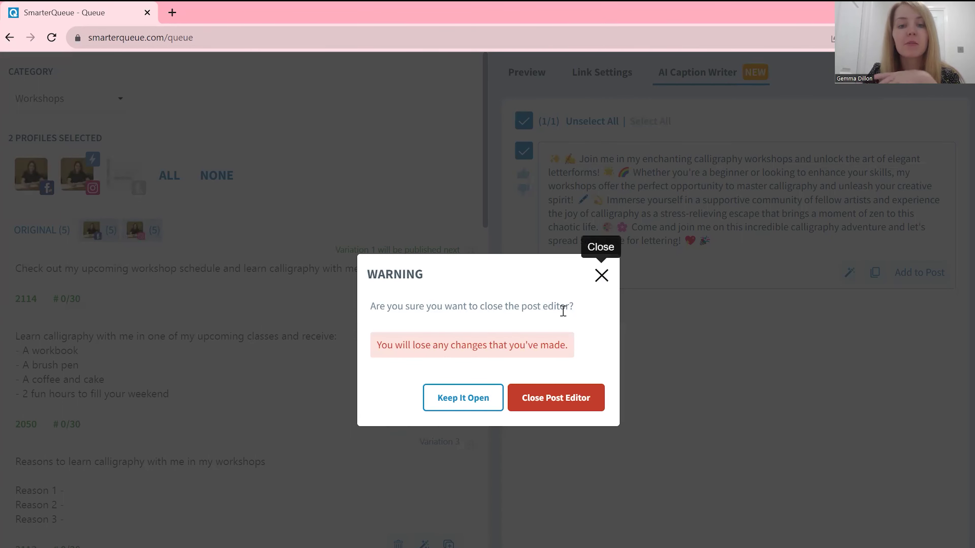
{"action": "left_click", "coordinate": [542, 404]}
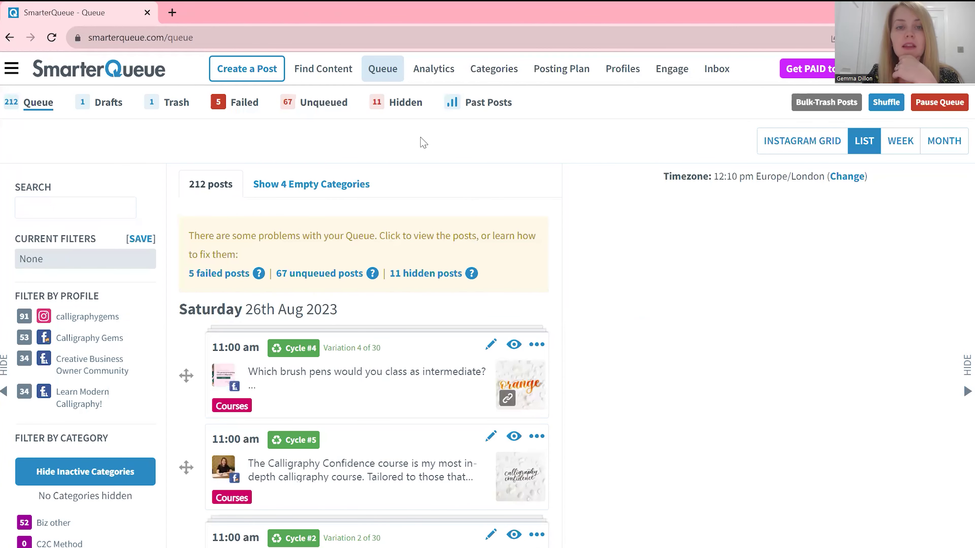
{"action": "left_click", "coordinate": [501, 71]}
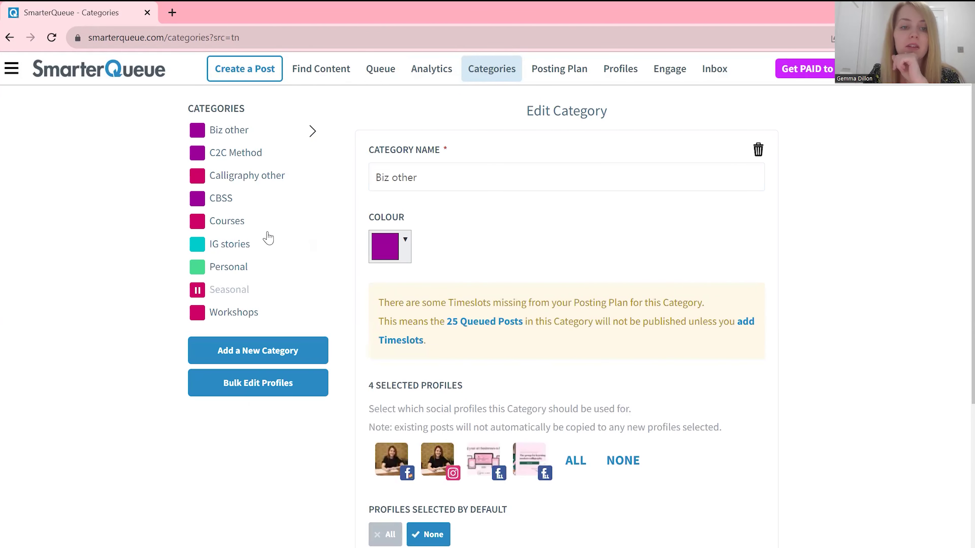
Step: Add a category named 'Example' and change its colour from mint green to orange
{"action": "left_click", "coordinate": [277, 354]}
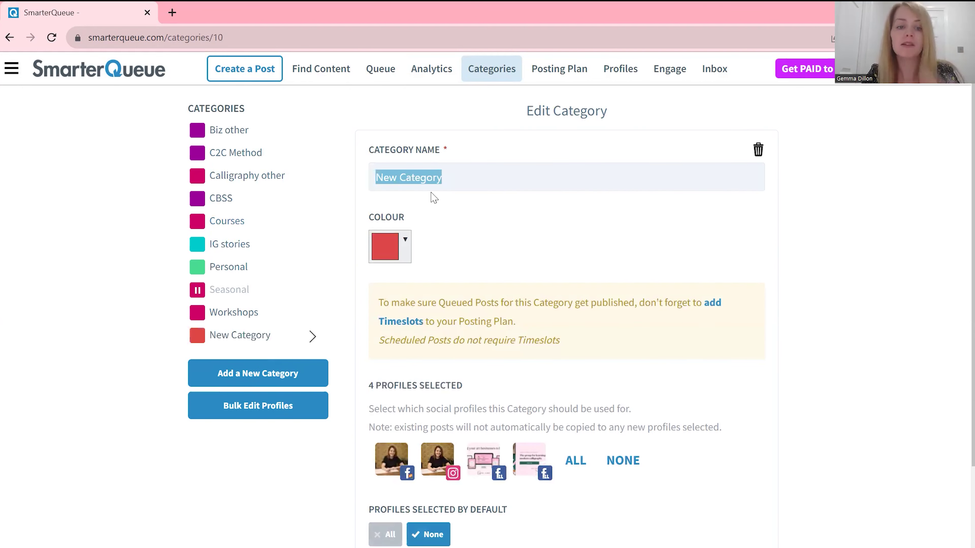
{"action": "type", "text": "Example"}
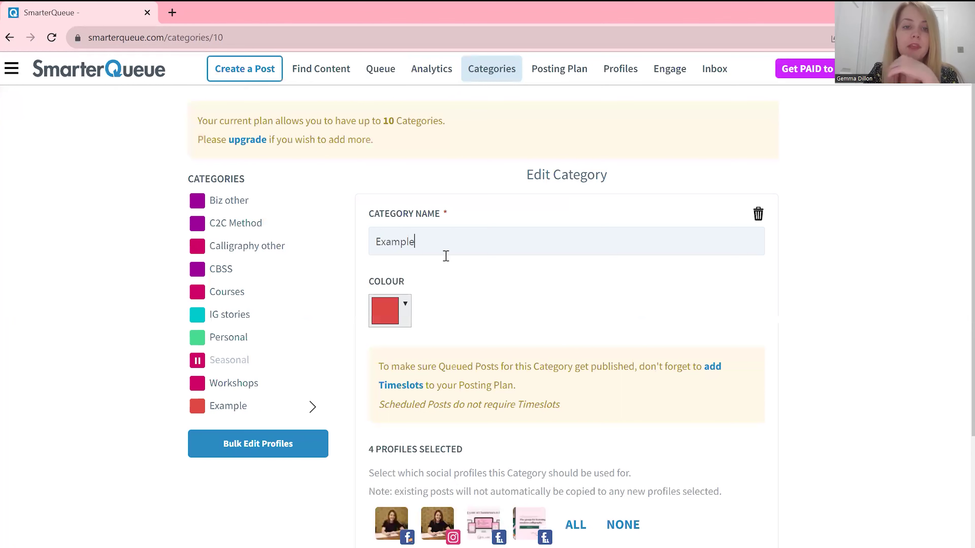
{"action": "left_click", "coordinate": [410, 306]}
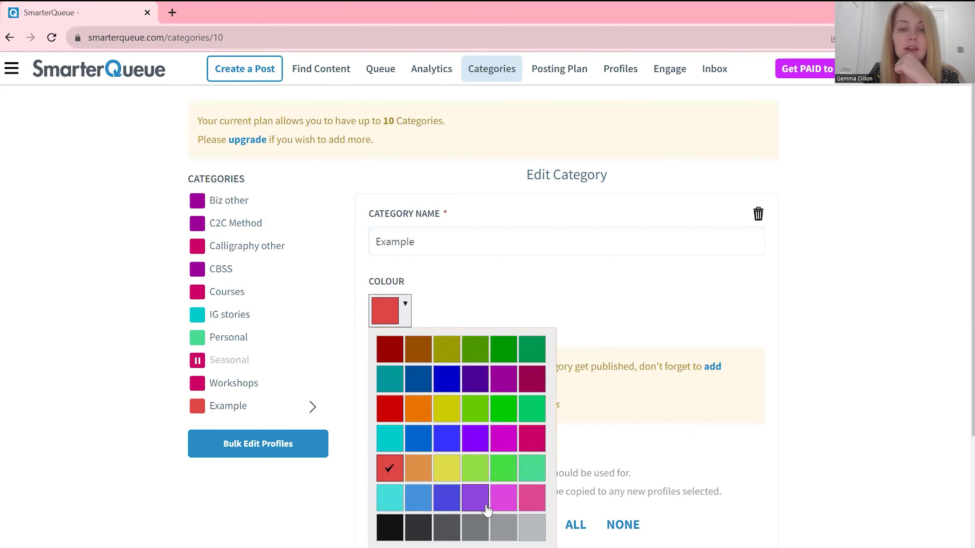
{"action": "left_click", "coordinate": [541, 466]}
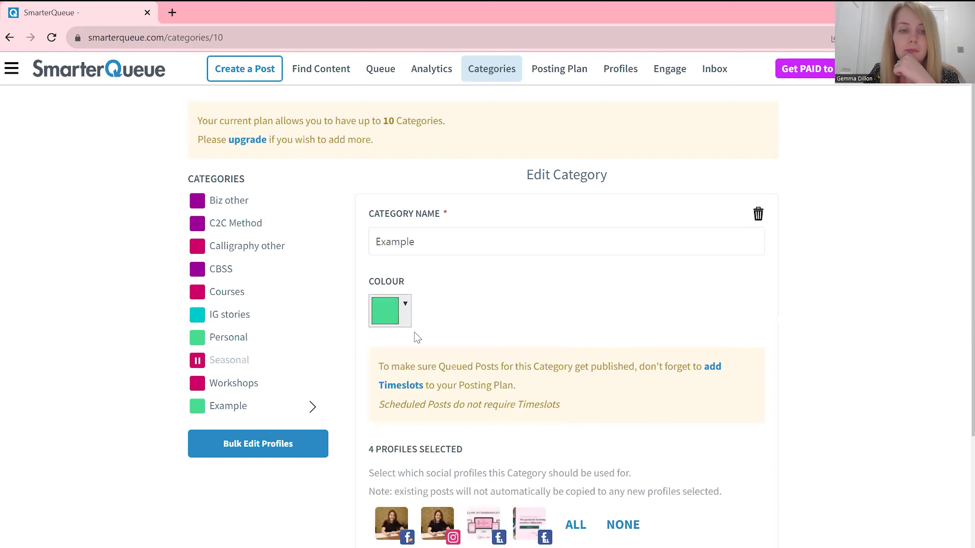
{"action": "left_click", "coordinate": [399, 327]}
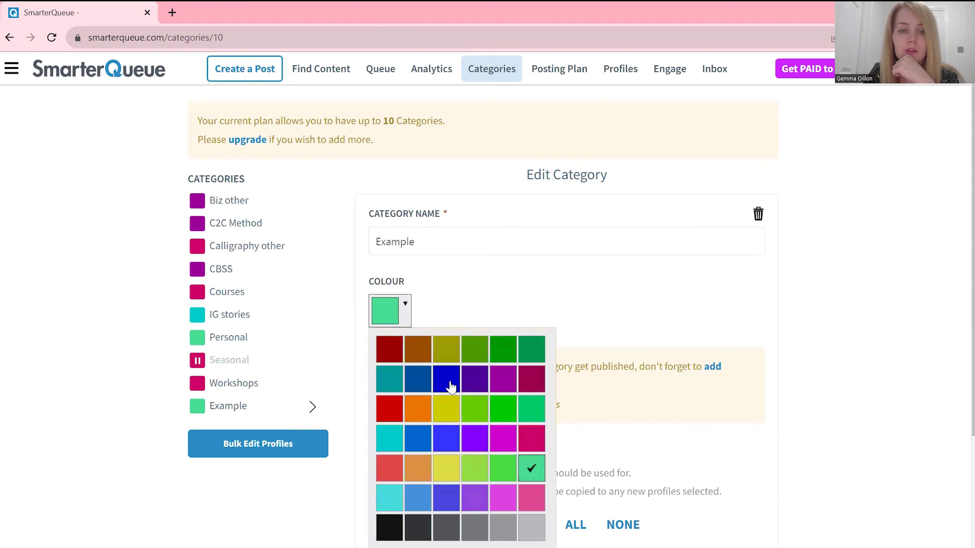
{"action": "left_click", "coordinate": [424, 414]}
{"action": "scroll", "coordinate": [161, 415], "scroll_direction": "down", "scroll_amount": 3}
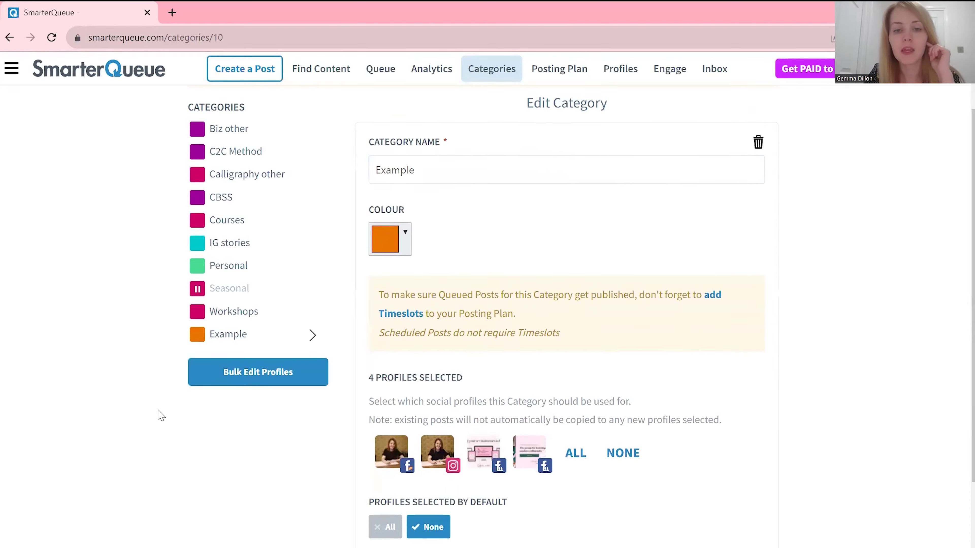
{"action": "scroll", "coordinate": [161, 416], "scroll_direction": "up", "scroll_amount": 3}
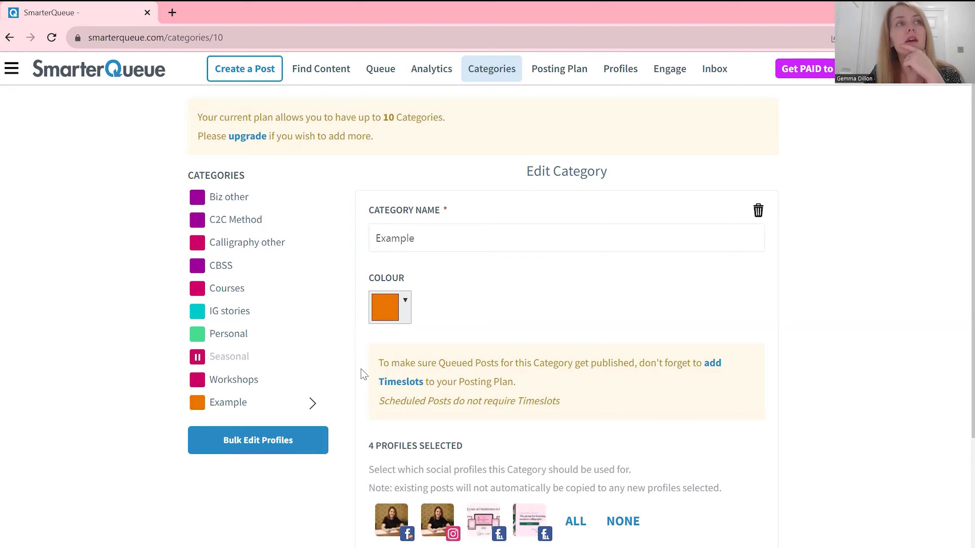
Step: Deselect the Learn Modern Calligraphy profile in Biz other, leaving it with three profiles
{"action": "left_click", "coordinate": [239, 196]}
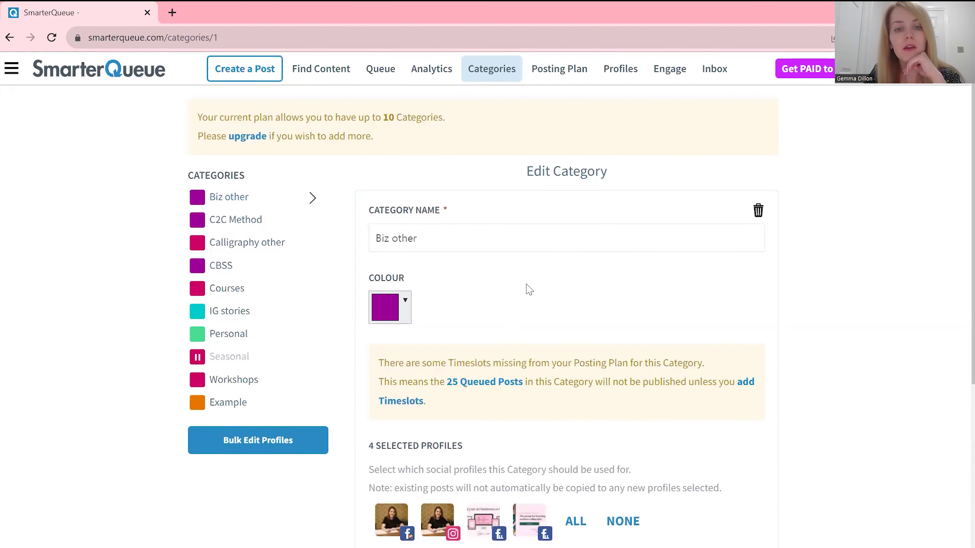
{"action": "scroll", "coordinate": [524, 288], "scroll_direction": "down", "scroll_amount": 2}
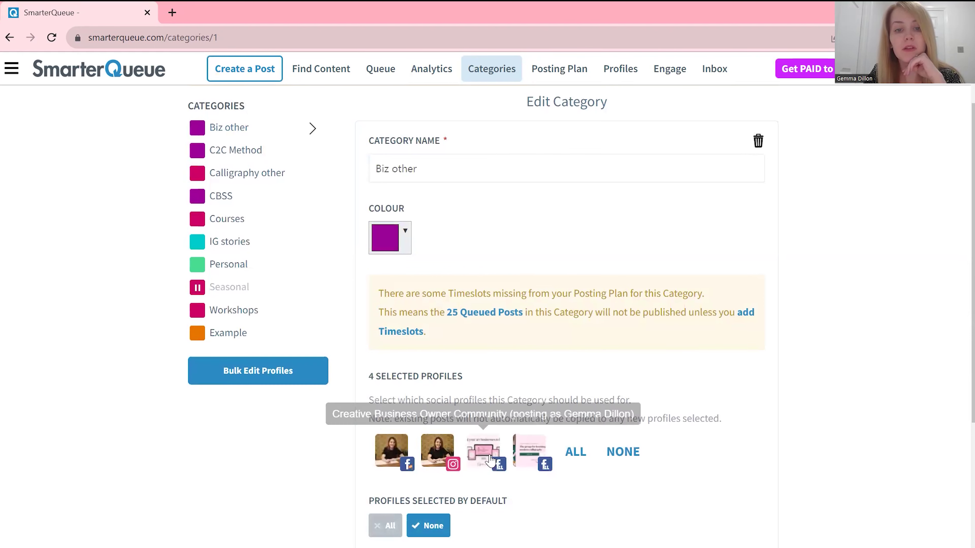
{"action": "left_click", "coordinate": [531, 458]}
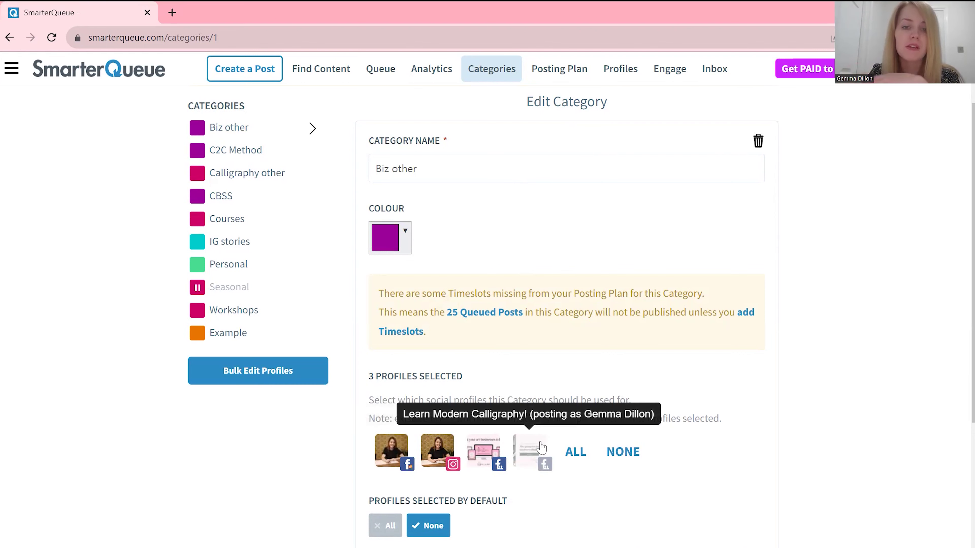
{"action": "scroll", "coordinate": [327, 488], "scroll_direction": "down", "scroll_amount": 8}
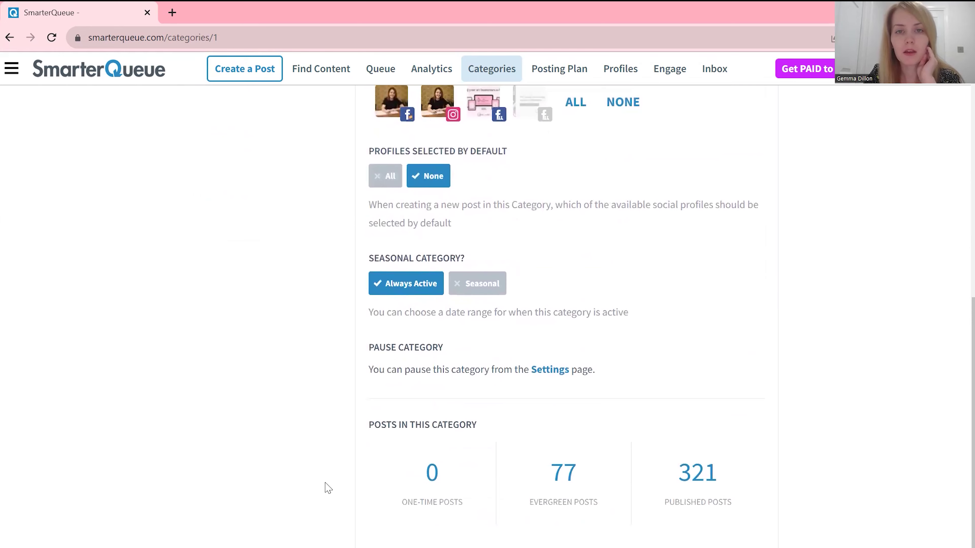
{"action": "scroll", "coordinate": [327, 488], "scroll_direction": "up", "scroll_amount": 10}
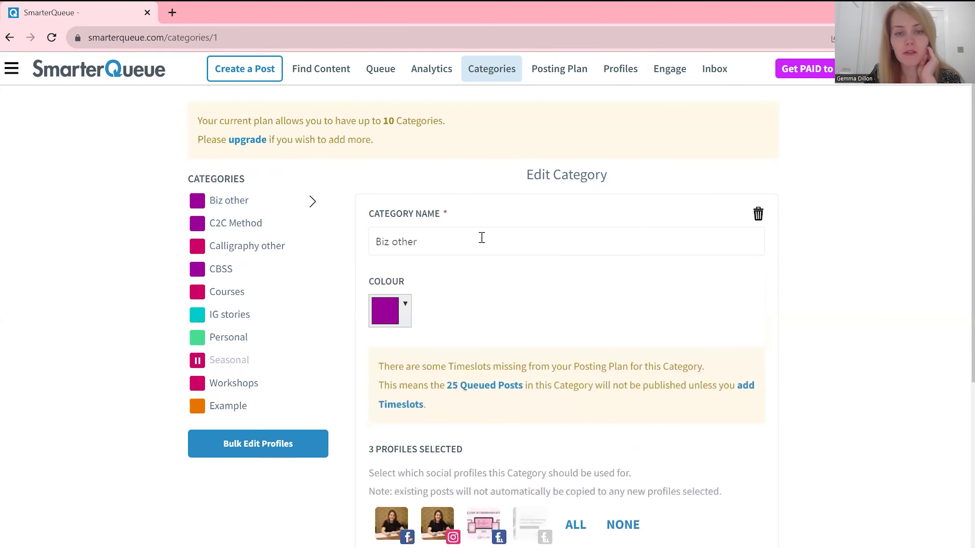
{"action": "scroll", "coordinate": [469, 306], "scroll_direction": "down", "scroll_amount": 6}
{"action": "scroll", "coordinate": [470, 307], "scroll_direction": "up", "scroll_amount": 6}
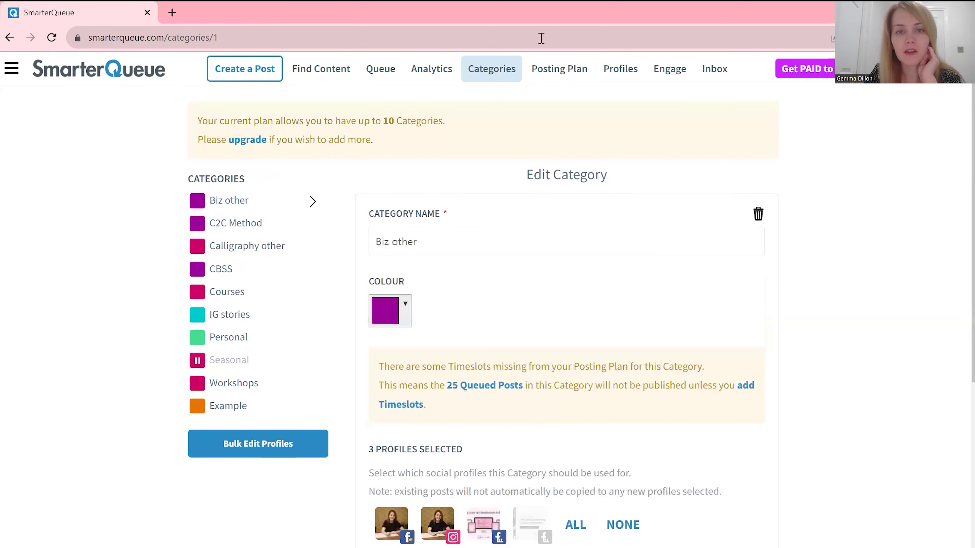
Step: In the Posting Plan, add a Biz other timeslot on Tuesday morning with Instagram included
{"action": "left_click", "coordinate": [553, 75]}
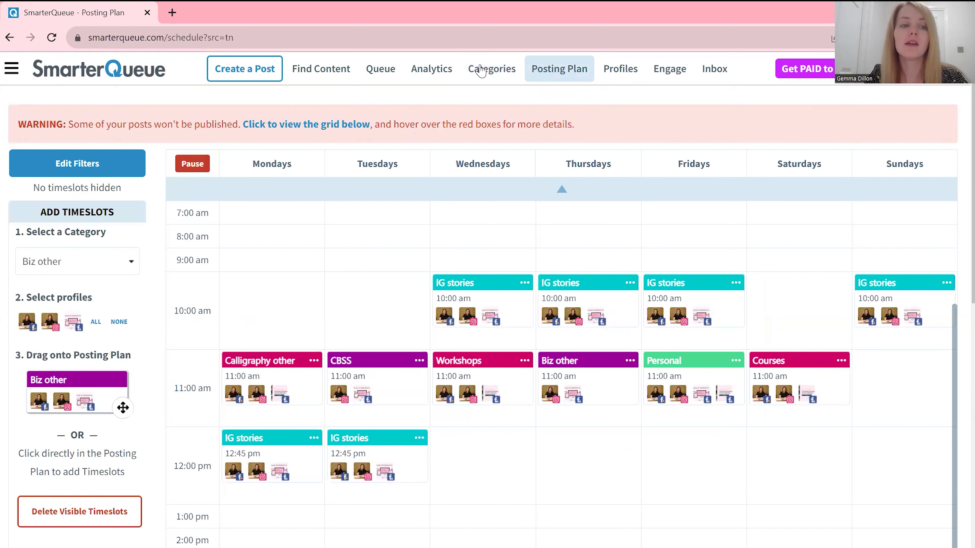
{"action": "left_click", "coordinate": [74, 264]}
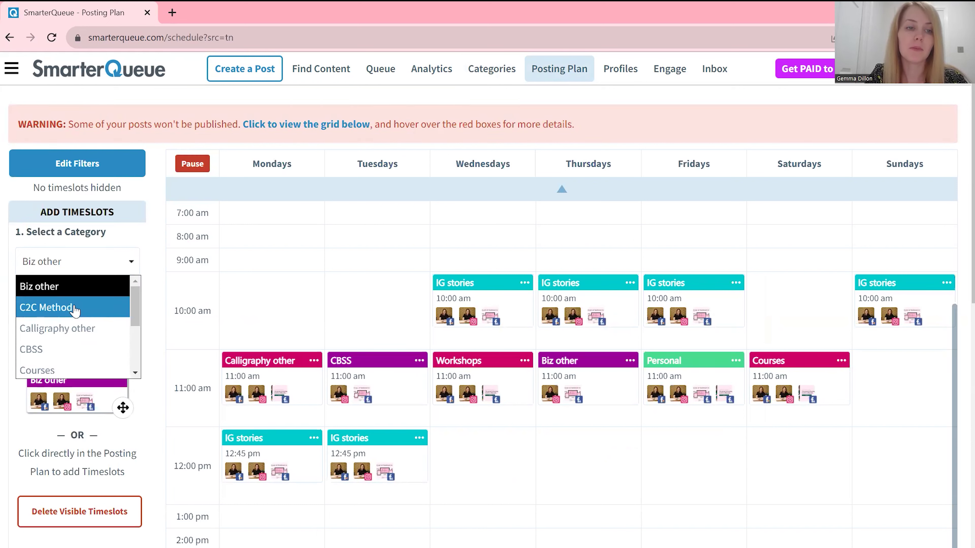
{"action": "left_click", "coordinate": [75, 293]}
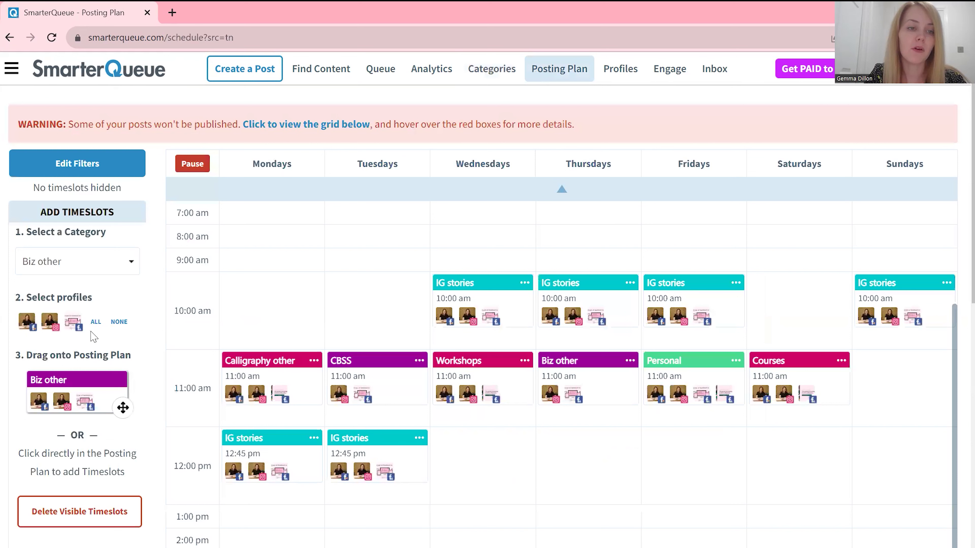
{"action": "left_click", "coordinate": [49, 325]}
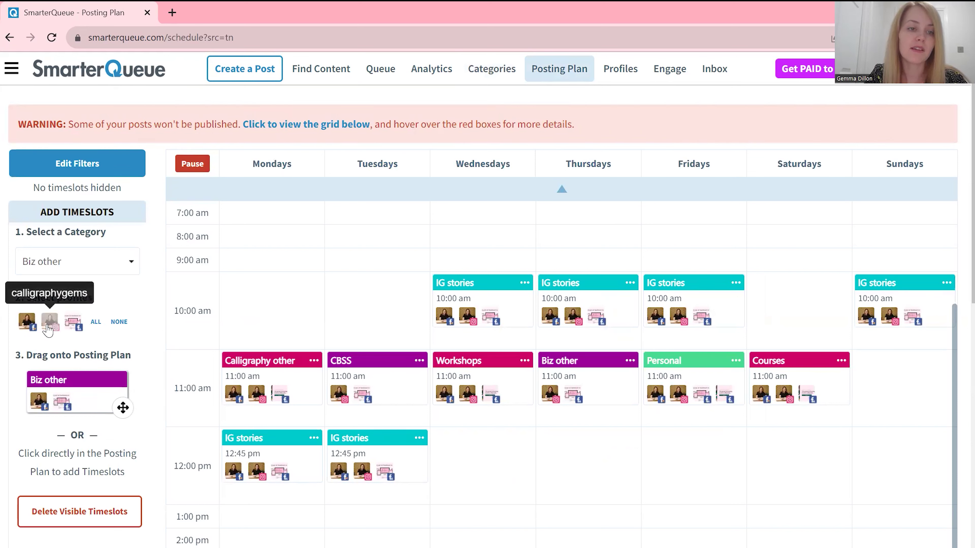
{"action": "left_click", "coordinate": [48, 325]}
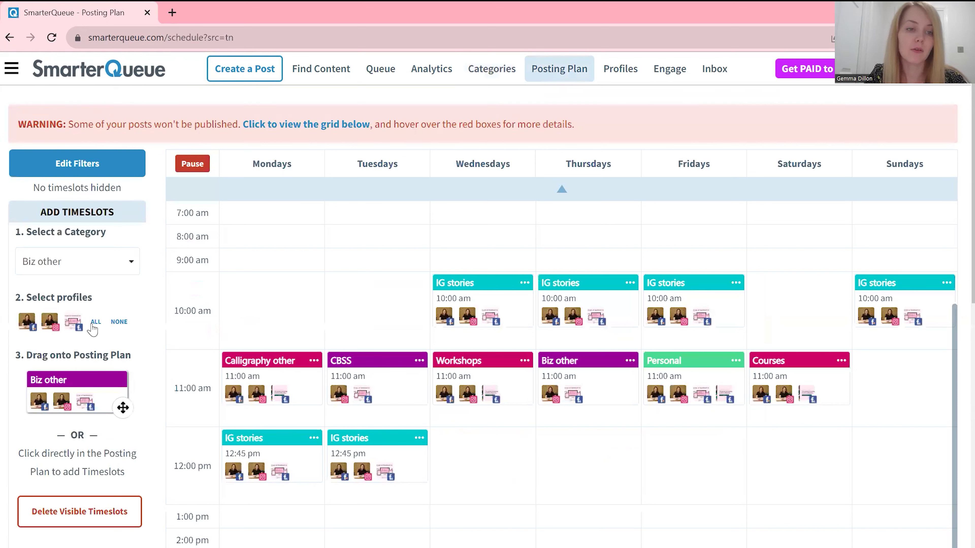
{"action": "left_click_drag", "start_coordinate": [123, 408], "coordinate": [357, 279]}
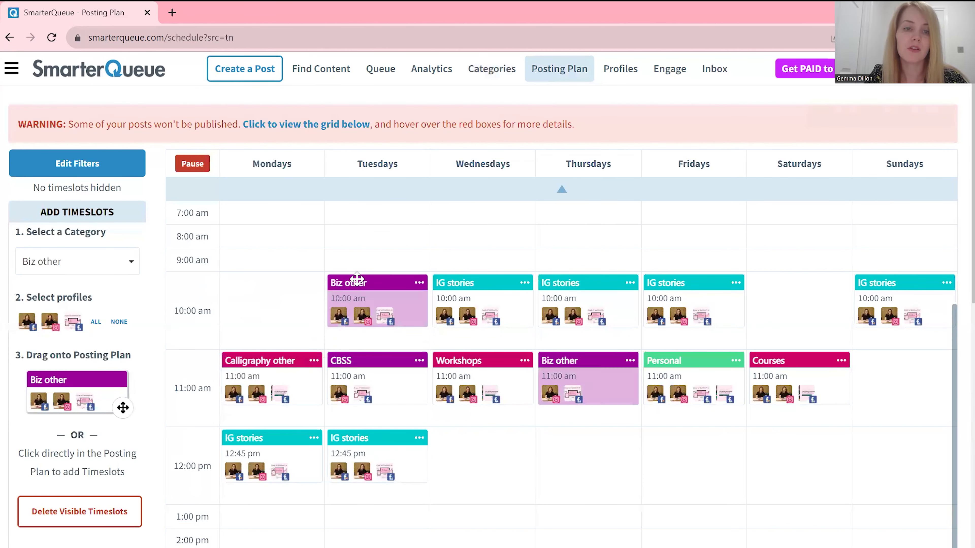
Step: Delete the Tuesday 10:00 am Biz other timeslot and confirm the deletion
{"action": "left_click", "coordinate": [420, 284]}
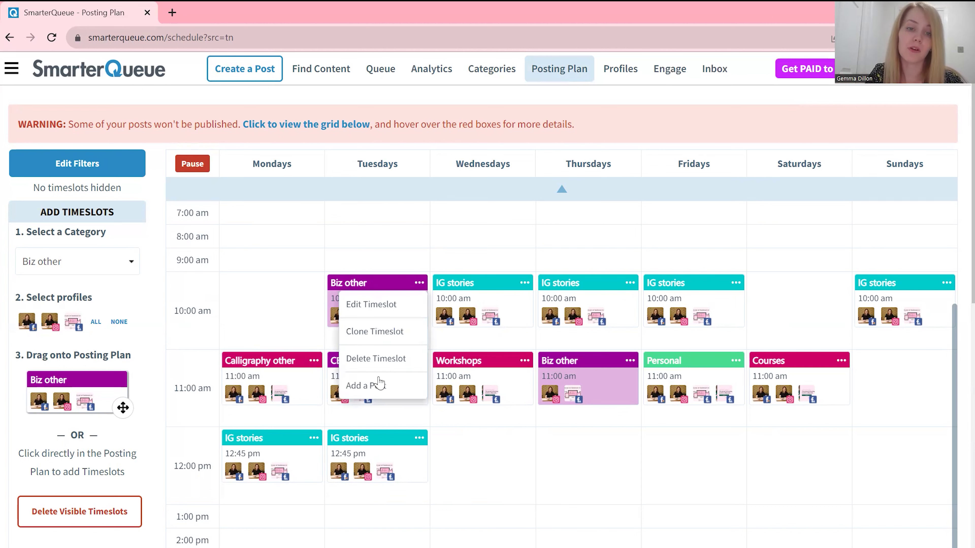
{"action": "left_click", "coordinate": [377, 363]}
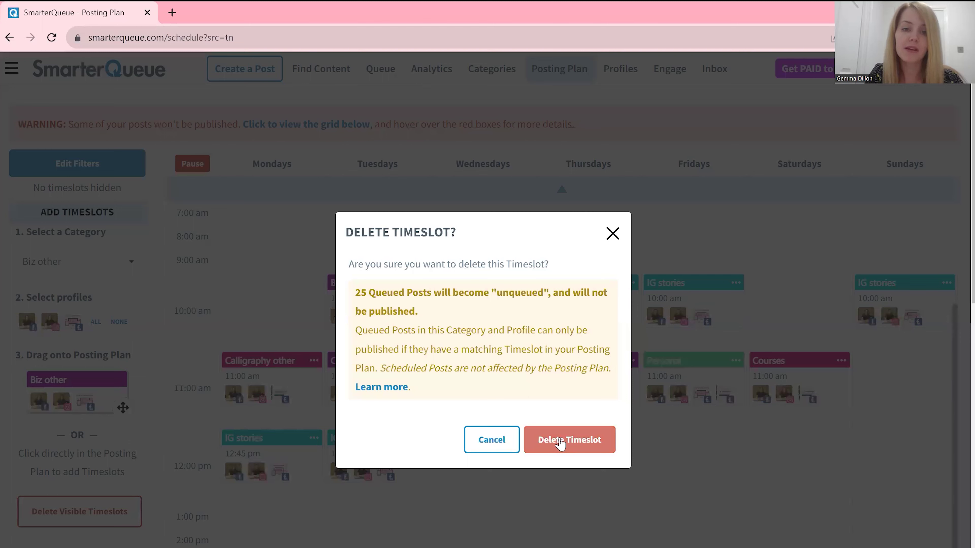
{"action": "left_click", "coordinate": [573, 440]}
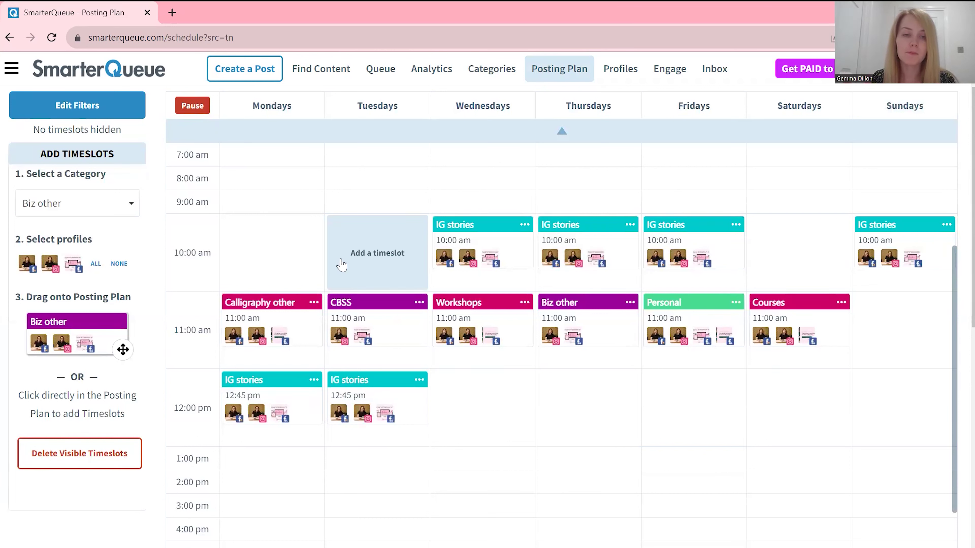
Step: Choose the Seasonal category and add a Seasonal timeslot on Tuesdays
{"action": "left_click", "coordinate": [77, 203]}
{"action": "scroll", "coordinate": [62, 305], "scroll_direction": "down", "scroll_amount": 3}
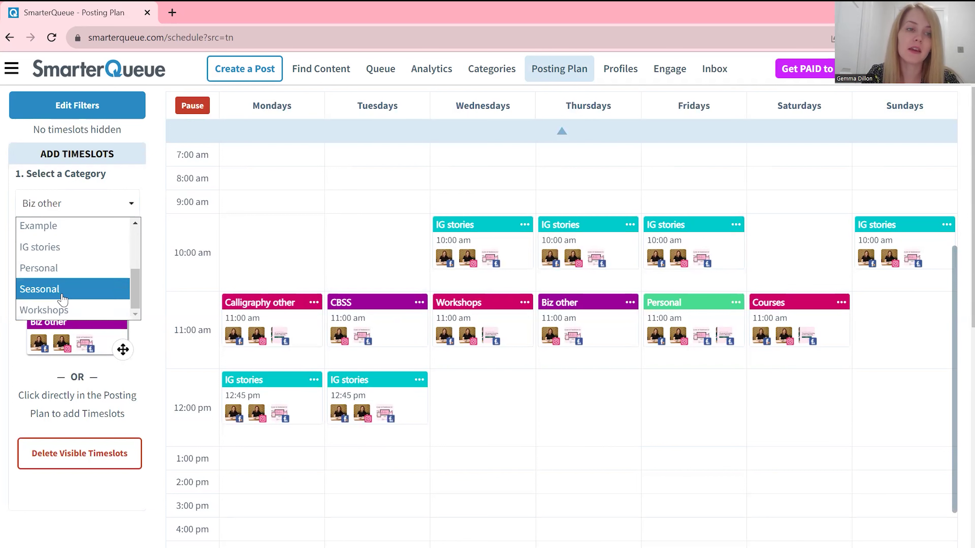
{"action": "left_click", "coordinate": [61, 296]}
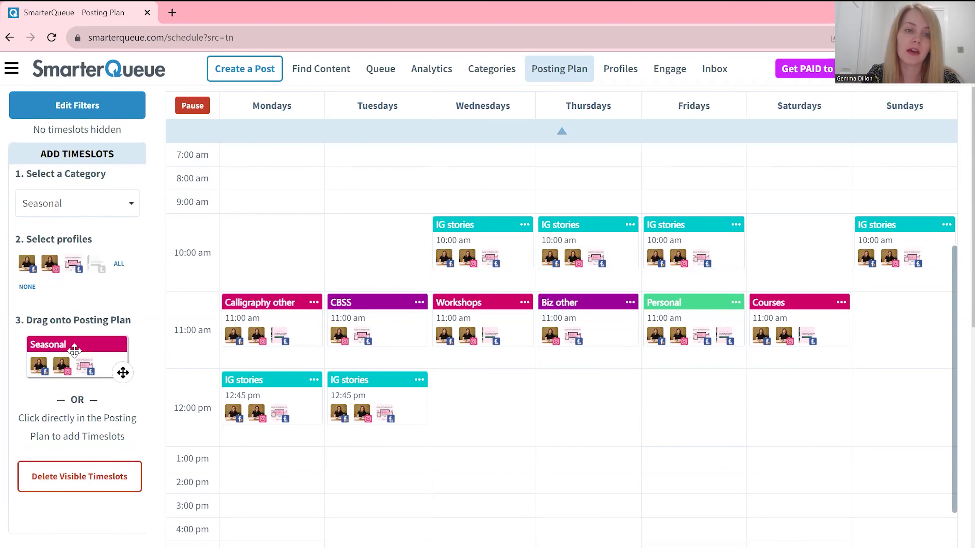
{"action": "left_click_drag", "start_coordinate": [73, 347], "coordinate": [359, 218]}
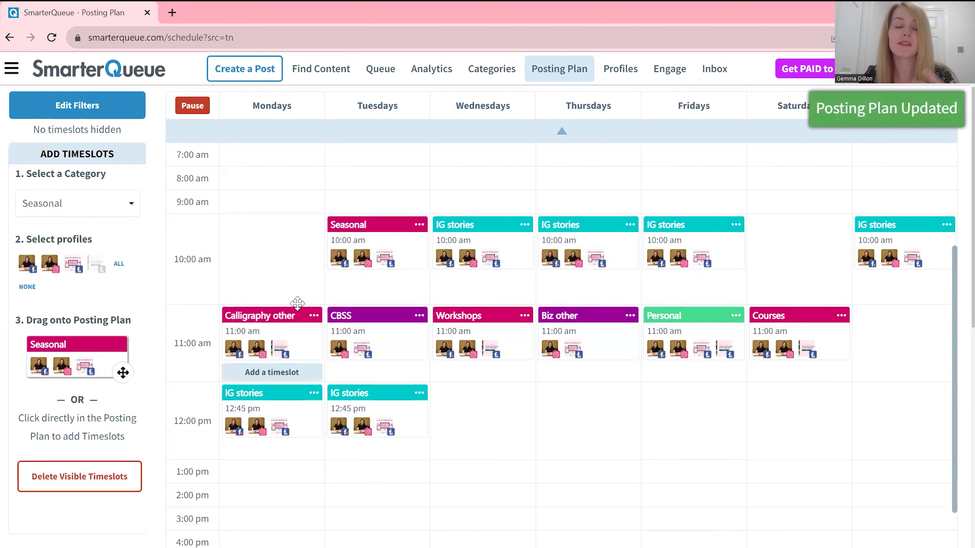
Step: Delete the Seasonal timeslot again and switch to the Queue of 212 scheduled posts
{"action": "left_click", "coordinate": [421, 226]}
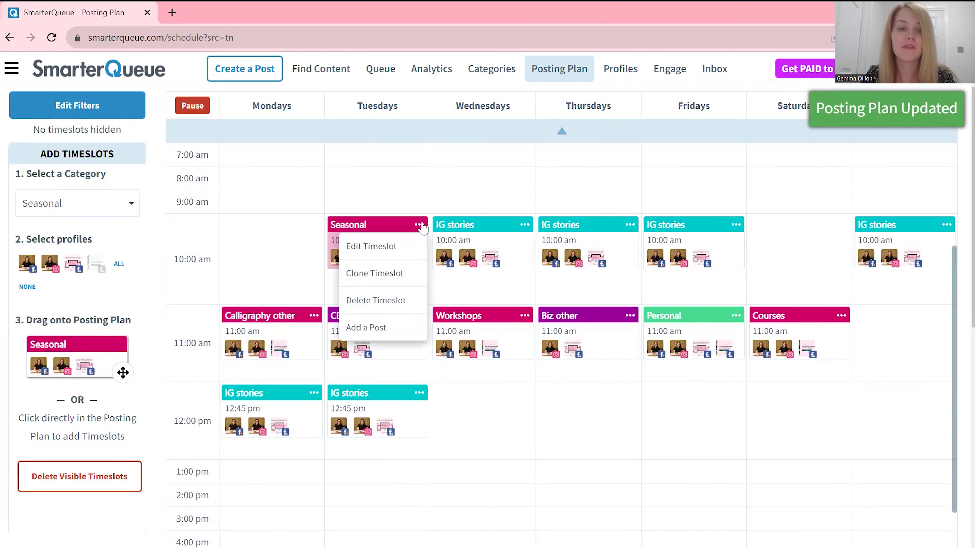
{"action": "left_click", "coordinate": [397, 302]}
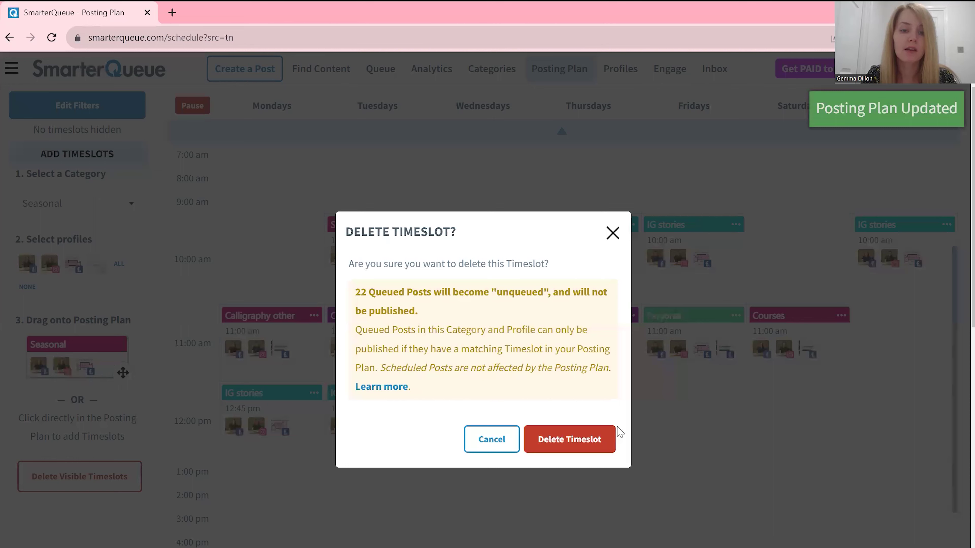
{"action": "left_click", "coordinate": [583, 450]}
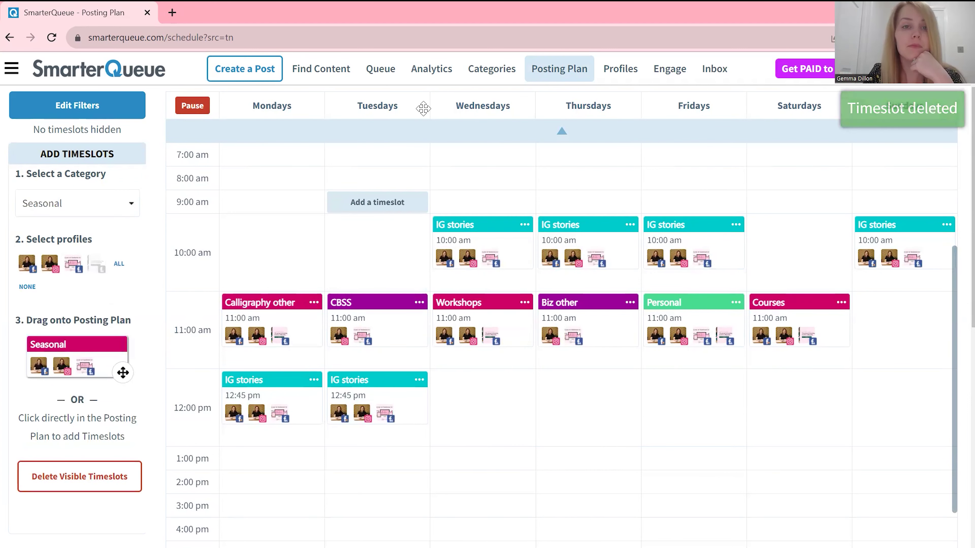
{"action": "left_click", "coordinate": [382, 73]}
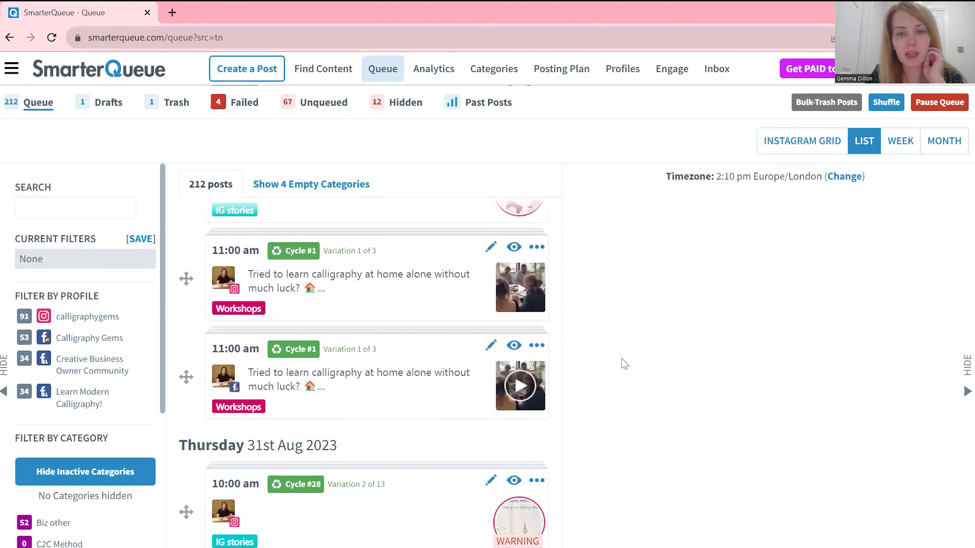
Step: Cycle the queue through Instagram grid, list and week views, ending on the August 2023 month view
{"action": "left_click", "coordinate": [797, 142]}
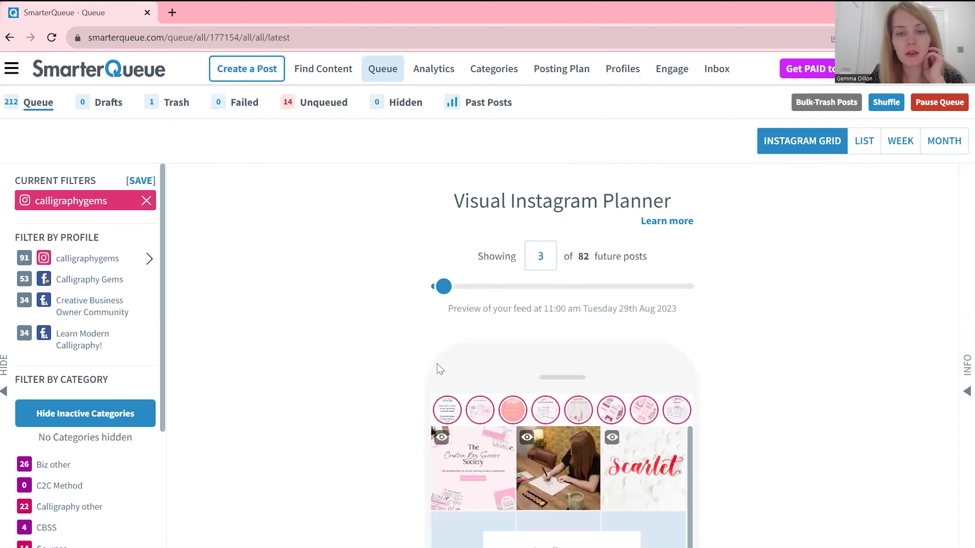
{"action": "scroll", "coordinate": [380, 463], "scroll_direction": "down", "scroll_amount": 2}
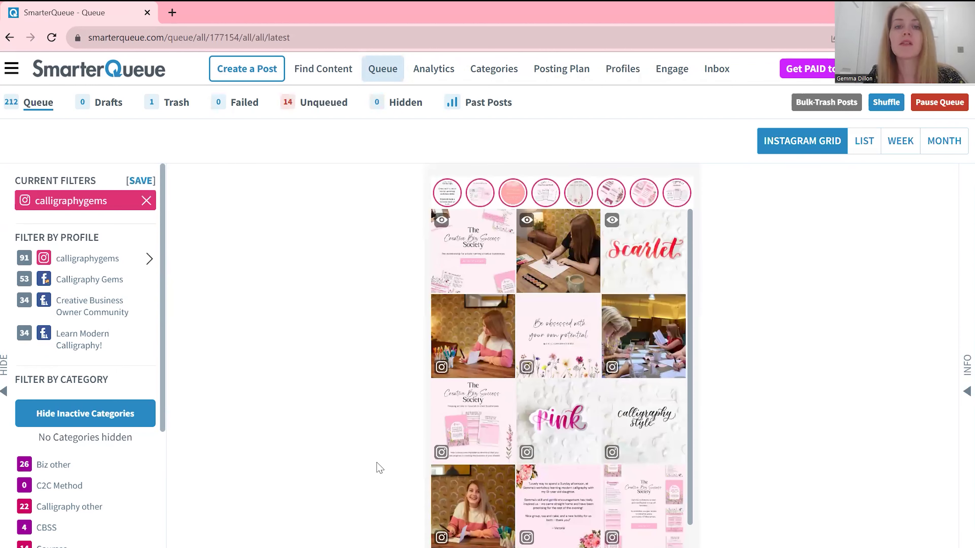
{"action": "scroll", "coordinate": [380, 467], "scroll_direction": "up", "scroll_amount": 1}
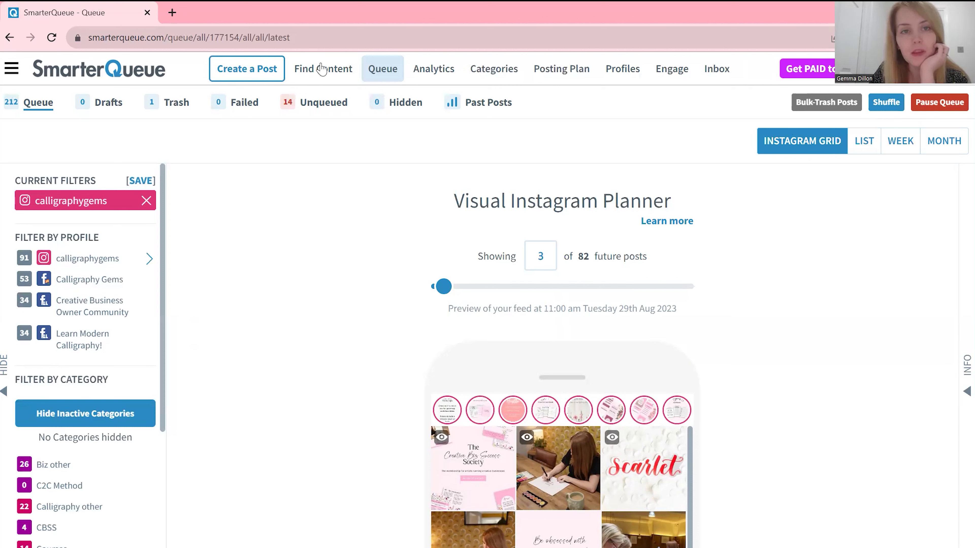
{"action": "left_click", "coordinate": [863, 142]}
{"action": "scroll", "coordinate": [497, 443], "scroll_direction": "down", "scroll_amount": 4}
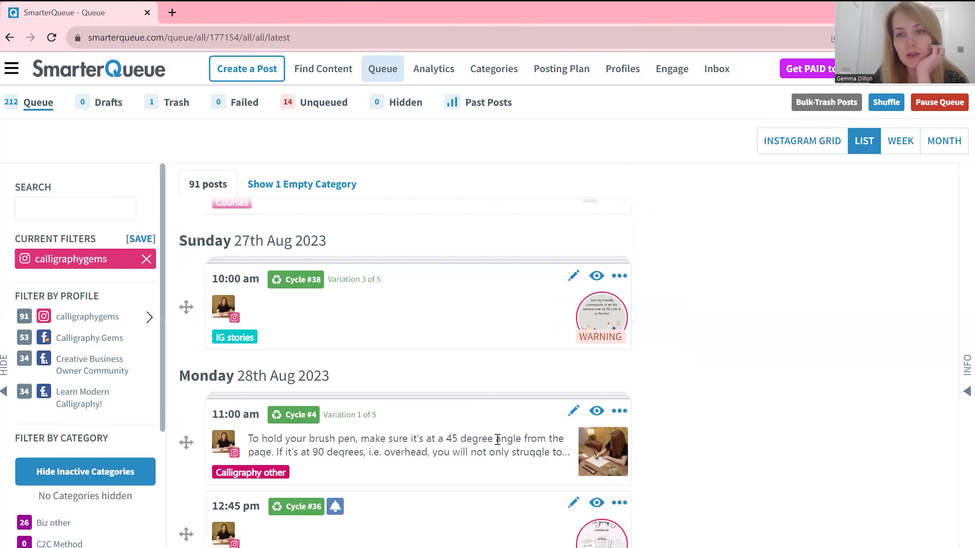
{"action": "scroll", "coordinate": [921, 153], "scroll_direction": "down", "scroll_amount": 1}
{"action": "left_click", "coordinate": [901, 141]}
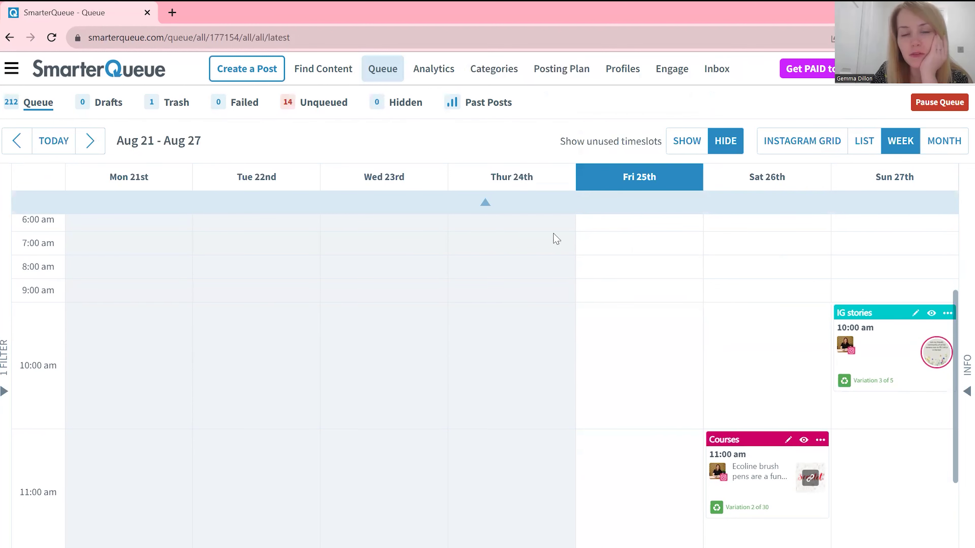
{"action": "left_click", "coordinate": [934, 144]}
{"action": "scroll", "coordinate": [684, 448], "scroll_direction": "down", "scroll_amount": 2}
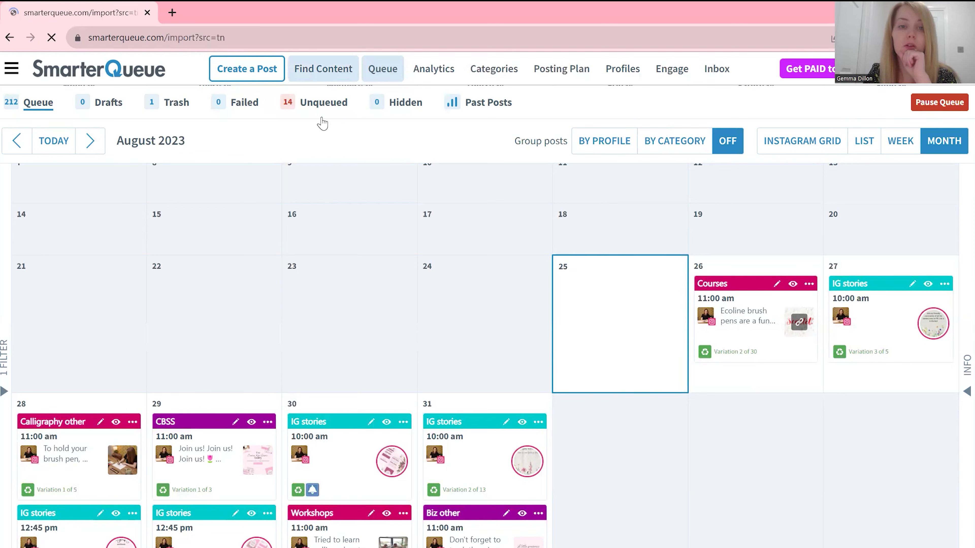
Step: Open Find Content and search for 'calligraphy'
{"action": "left_click", "coordinate": [322, 71]}
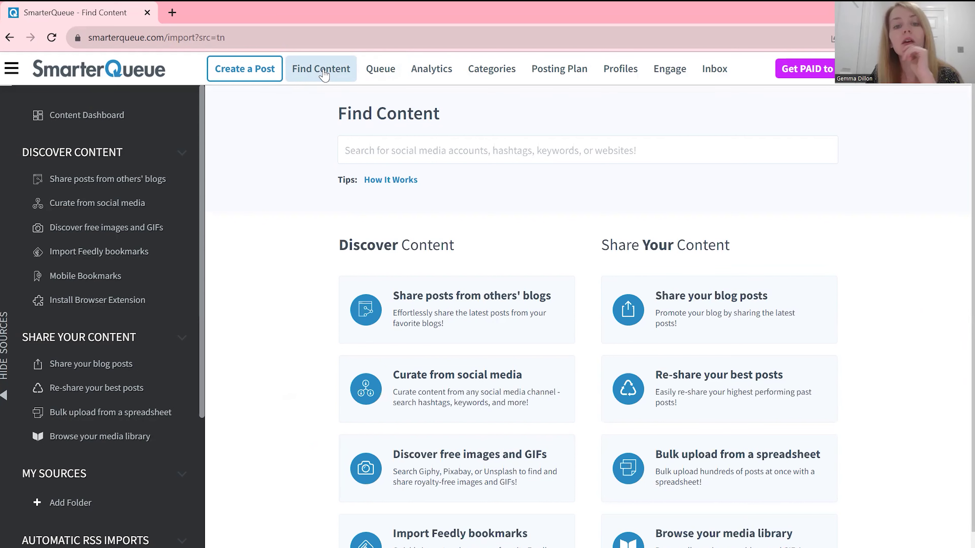
{"action": "left_click", "coordinate": [436, 159]}
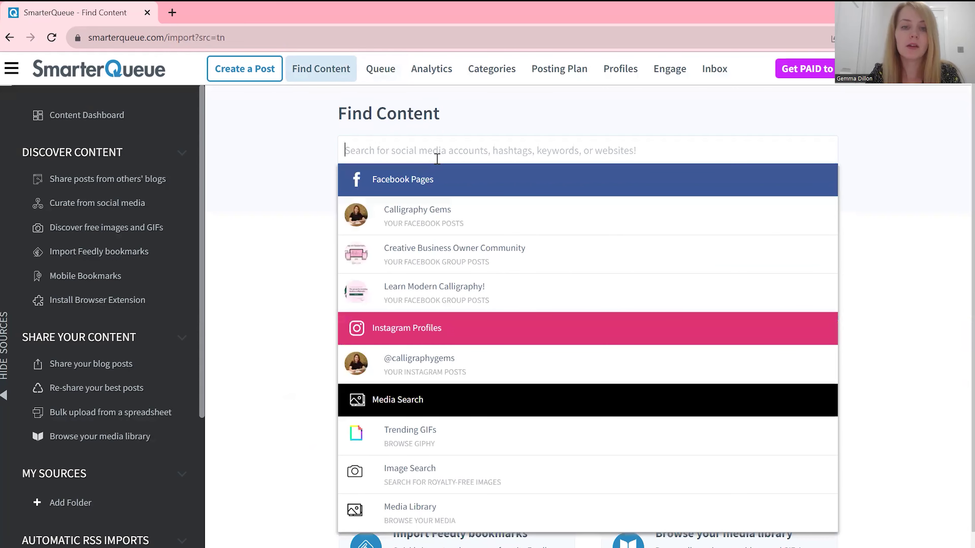
{"action": "type", "text": "calligrap"}
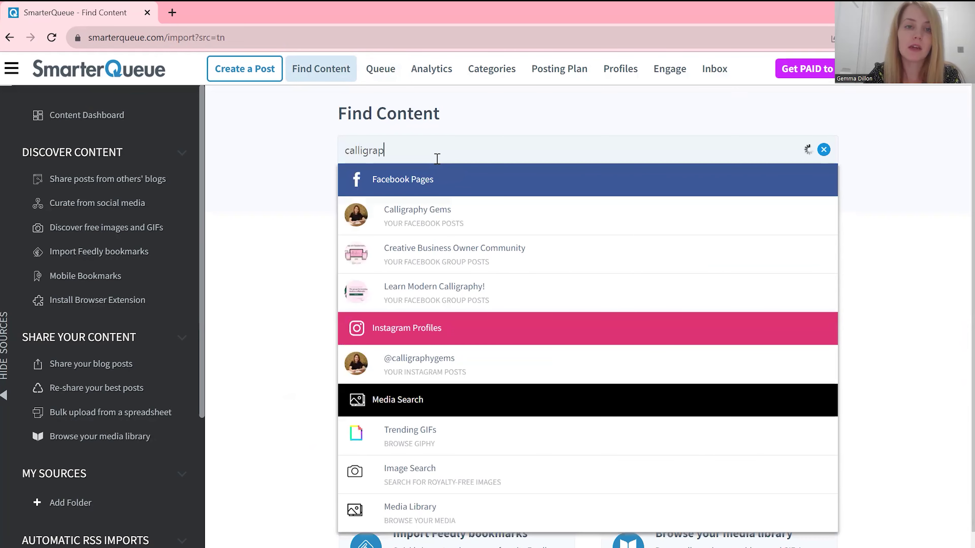
{"action": "type", "text": "hy"}
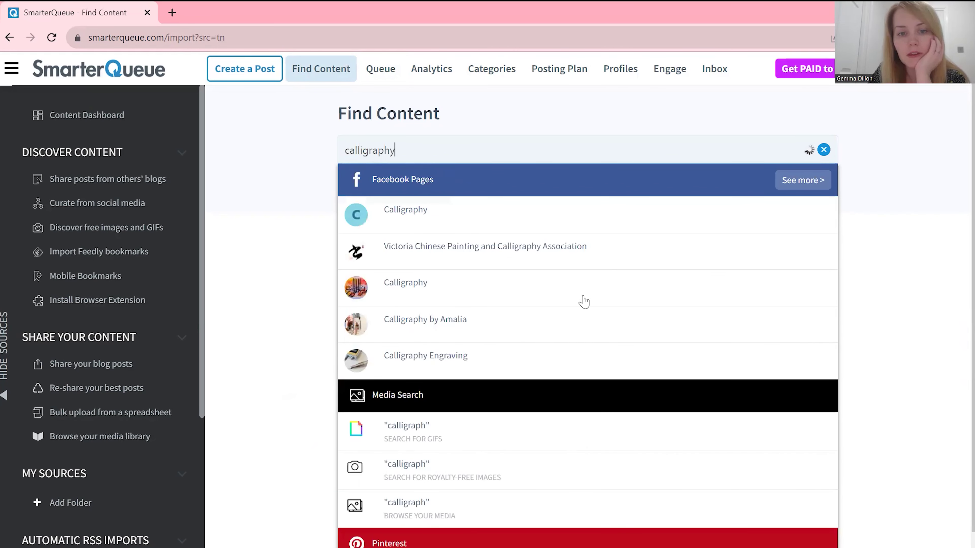
Step: Browse the calligraphy suggestions, then clear the search and dismiss the suggestions
{"action": "scroll", "coordinate": [478, 485], "scroll_direction": "down", "scroll_amount": 2}
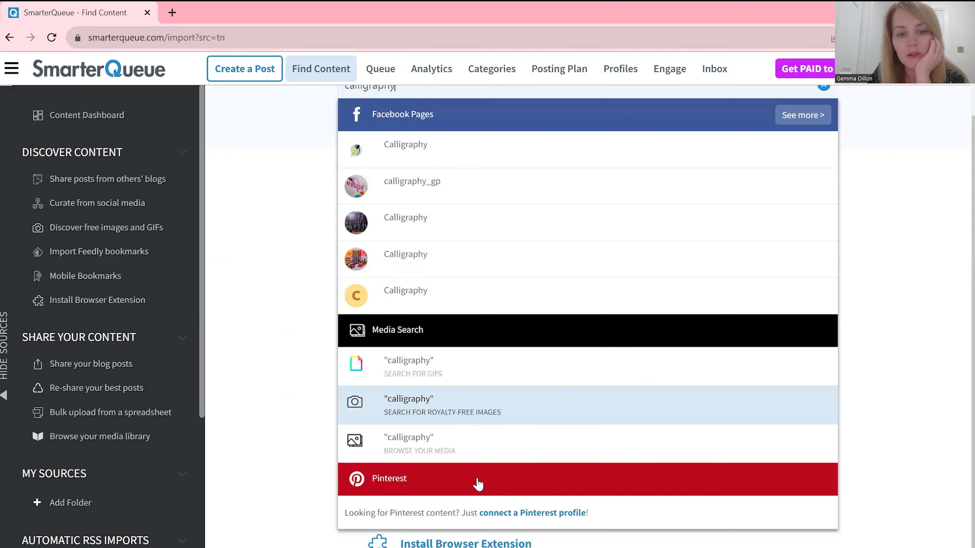
{"action": "scroll", "coordinate": [477, 485], "scroll_direction": "up", "scroll_amount": 1}
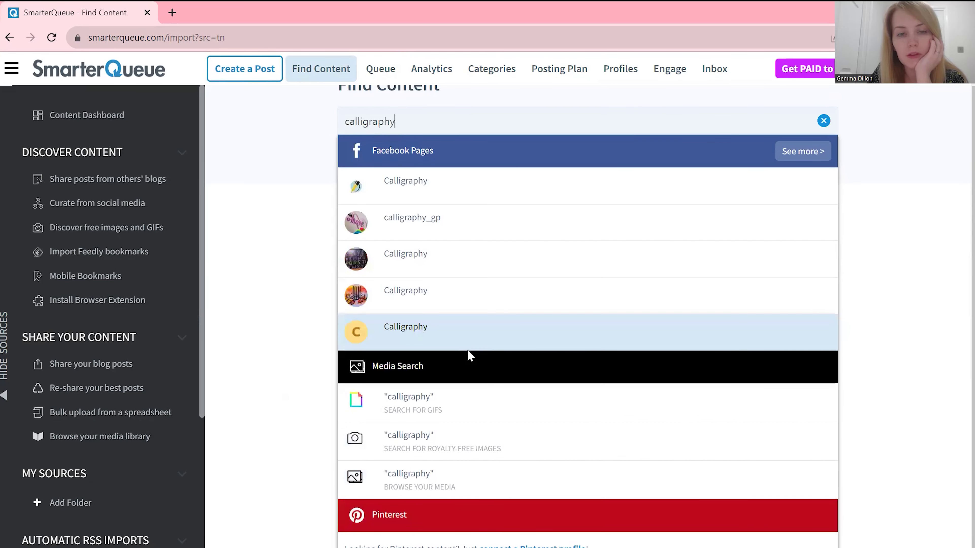
{"action": "scroll", "coordinate": [469, 351], "scroll_direction": "up", "scroll_amount": 1}
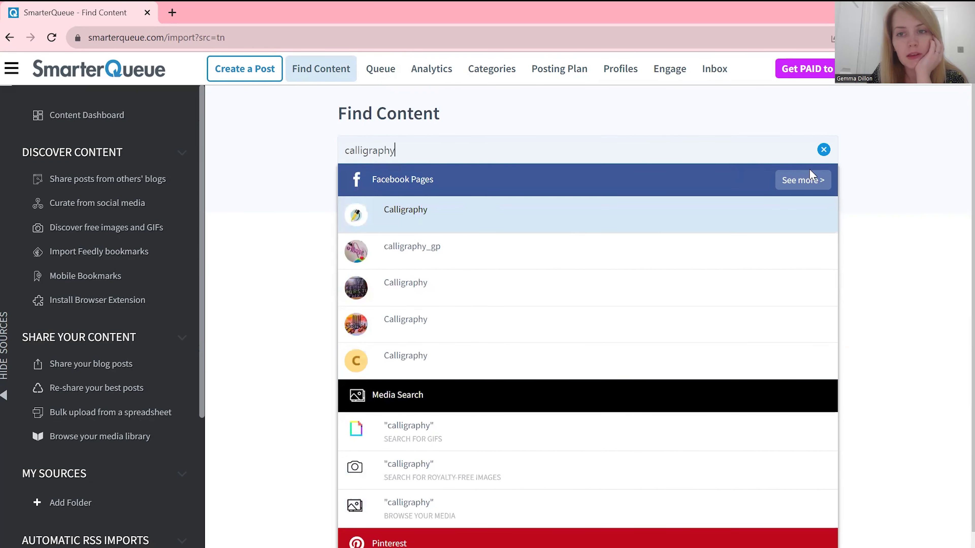
{"action": "left_click", "coordinate": [824, 149]}
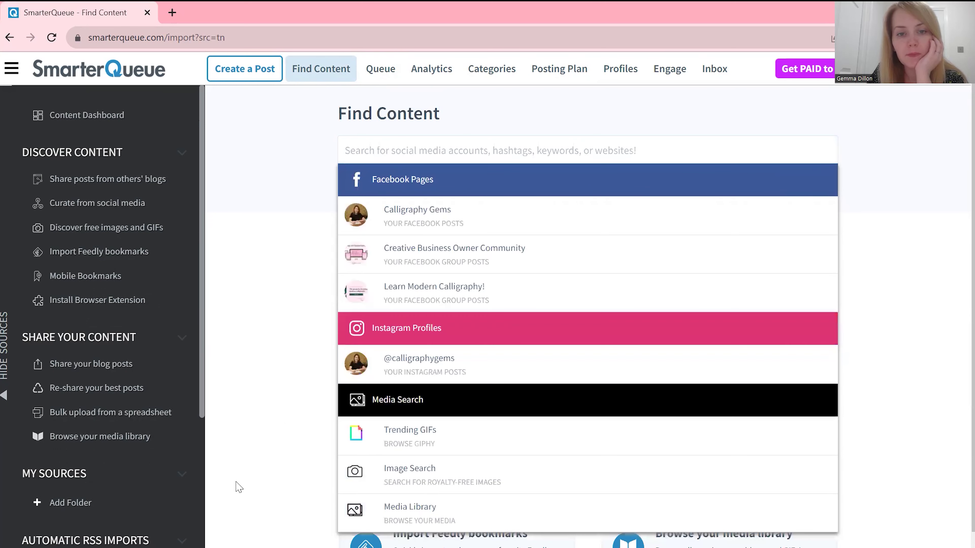
{"action": "left_click", "coordinate": [280, 468]}
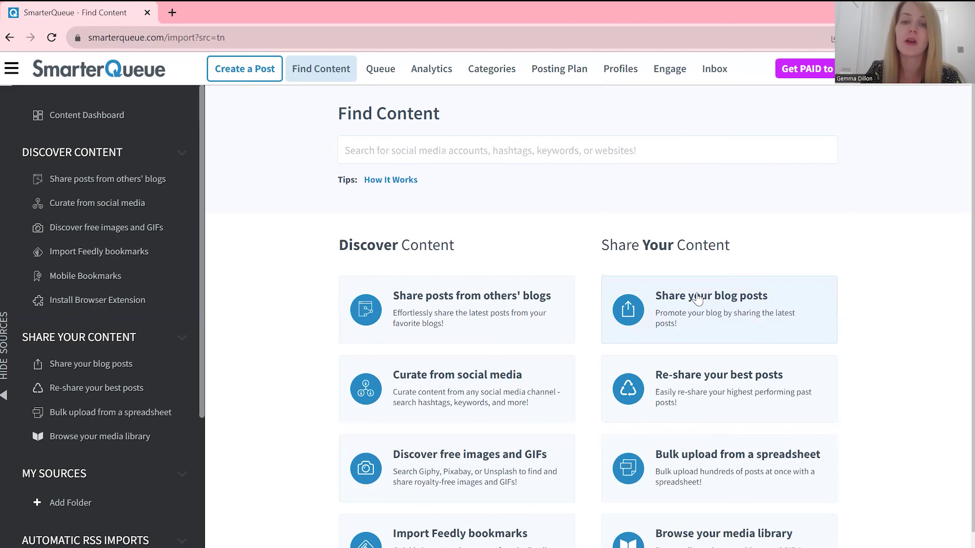
Step: Check the Share your blog posts importer, then go back to the August 2023 queue calendar
{"action": "left_click", "coordinate": [713, 311]}
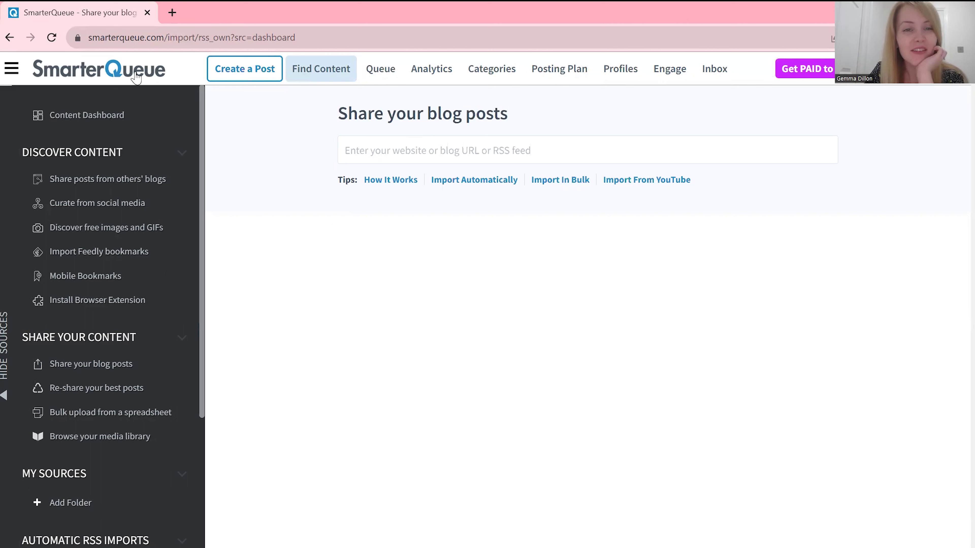
{"action": "left_click", "coordinate": [137, 77]}
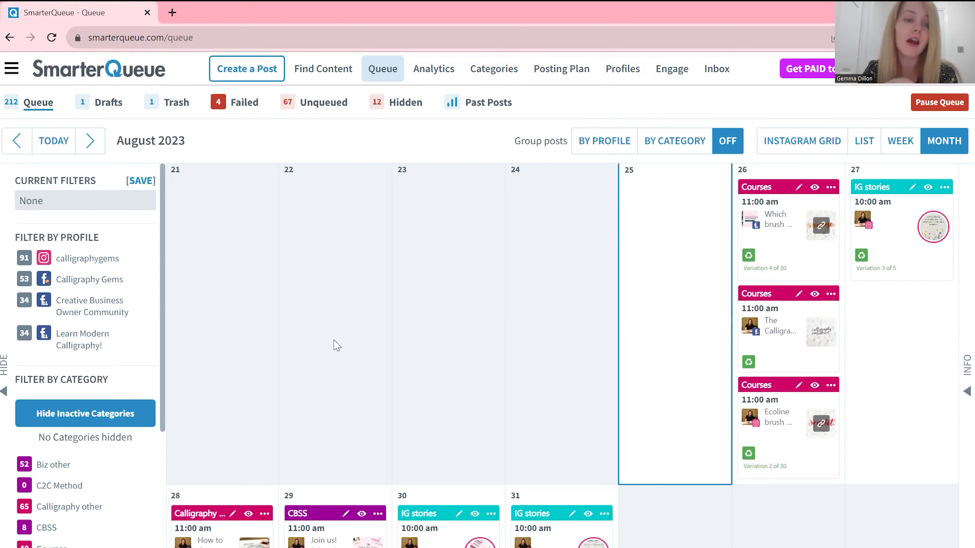
{"action": "scroll", "coordinate": [337, 345], "scroll_direction": "down", "scroll_amount": 3}
{"action": "scroll", "coordinate": [337, 346], "scroll_direction": "down", "scroll_amount": 1}
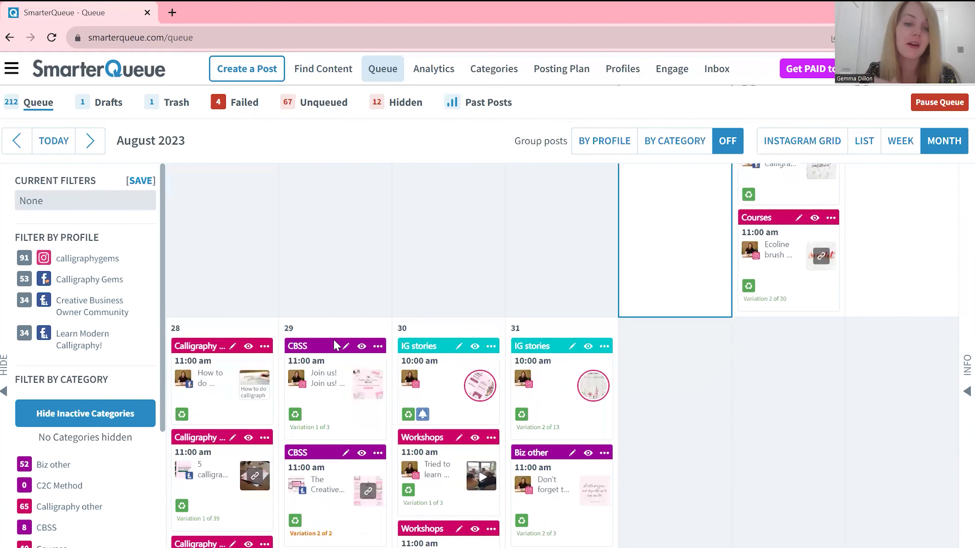
{"action": "scroll", "coordinate": [337, 346], "scroll_direction": "down", "scroll_amount": 1}
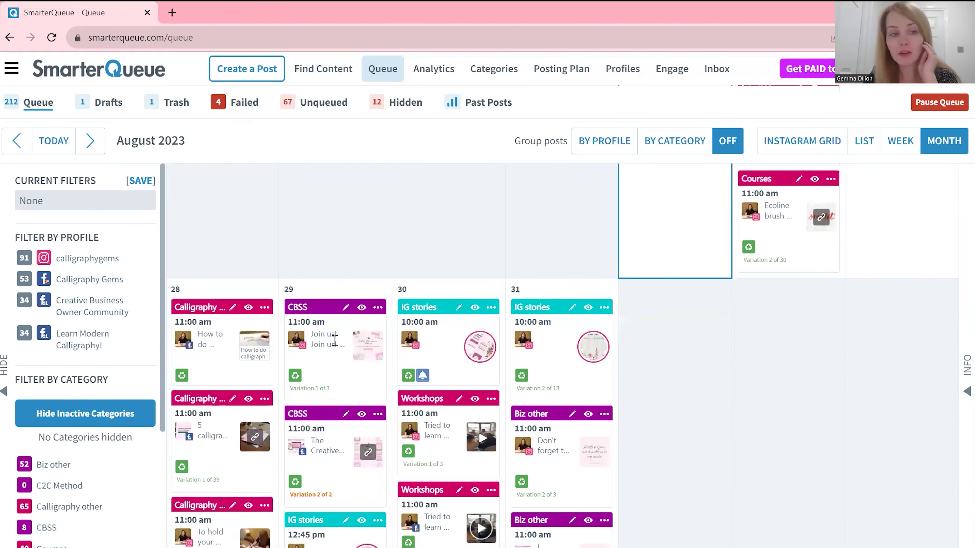